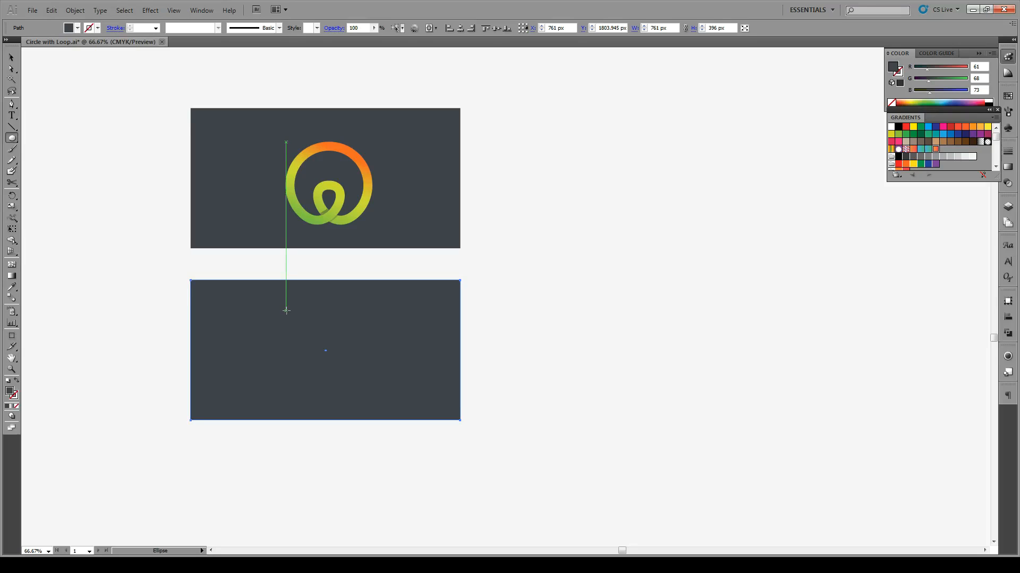
Step: Draw a circle about 245 px wide in the lower dark rectangle, with an 18 pt stroke and no fill
drag(286, 311, 373, 395)
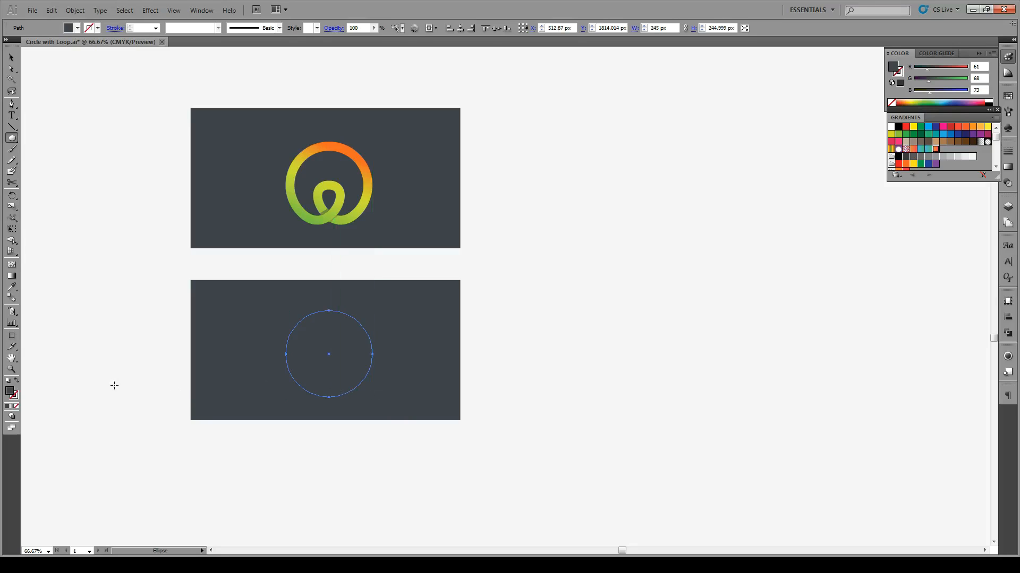
click(155, 28)
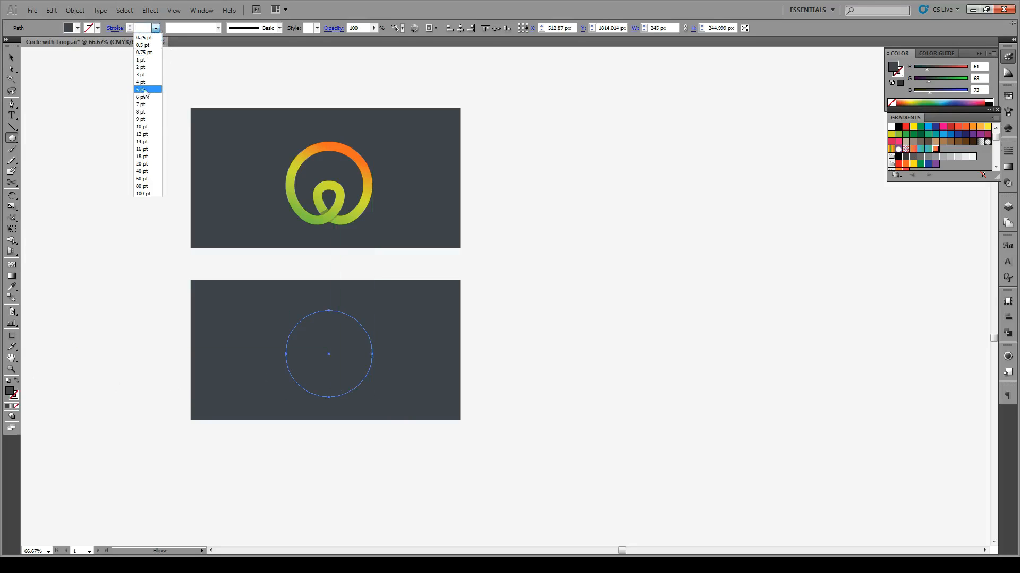
click(147, 156)
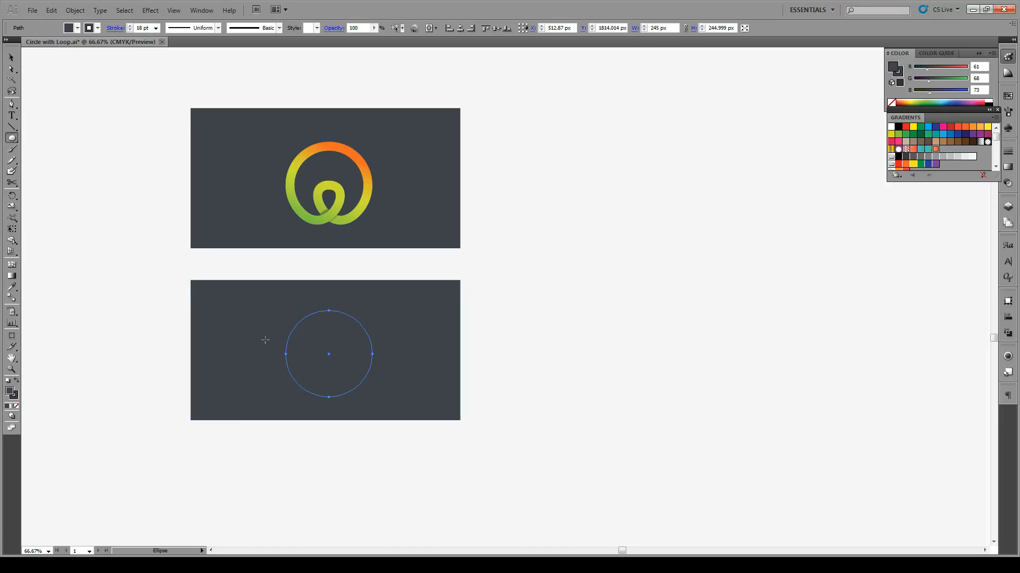
click(15, 408)
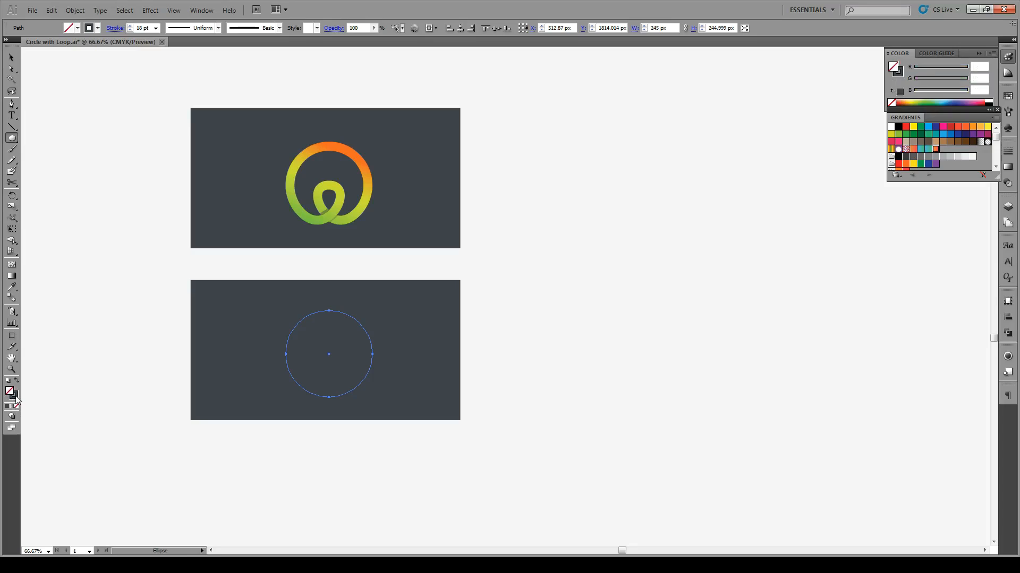
Step: Set the circle's stroke colour to near-white F4F4F4
double_click(16, 397)
drag(390, 266, 368, 219)
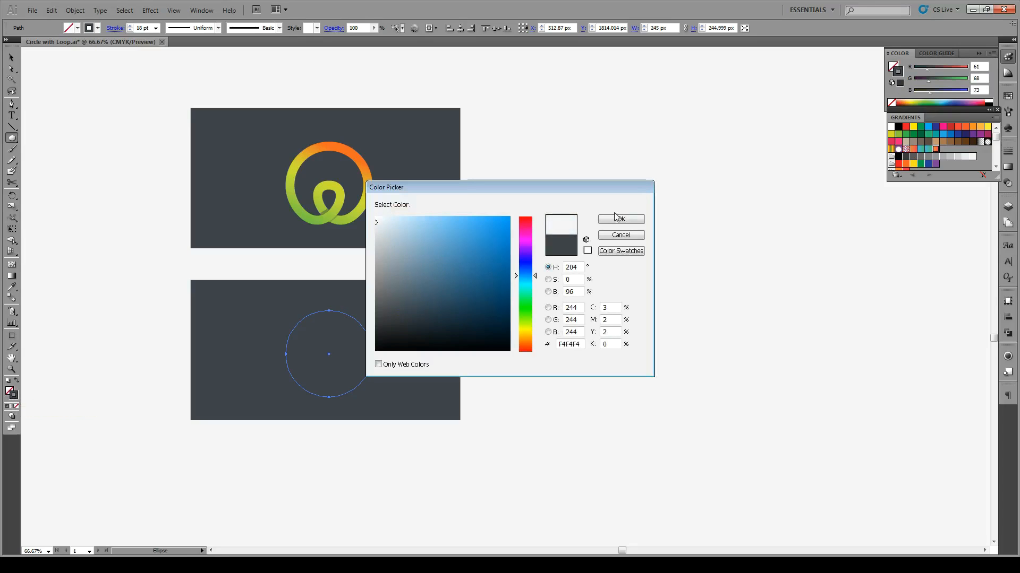
click(633, 216)
key(v)
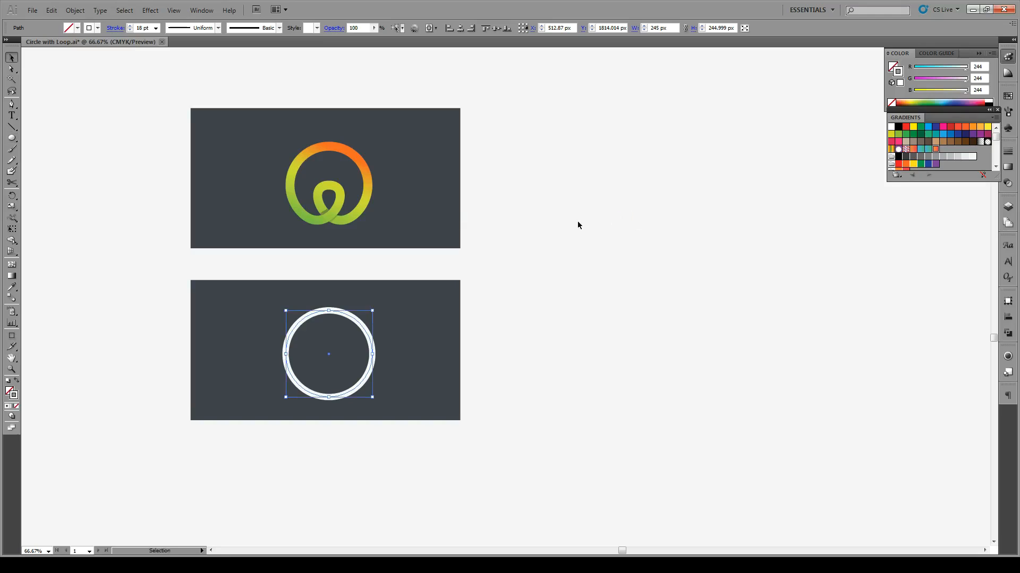
click(561, 232)
Step: Increase the white circle's stroke weight to 25 pt
click(369, 334)
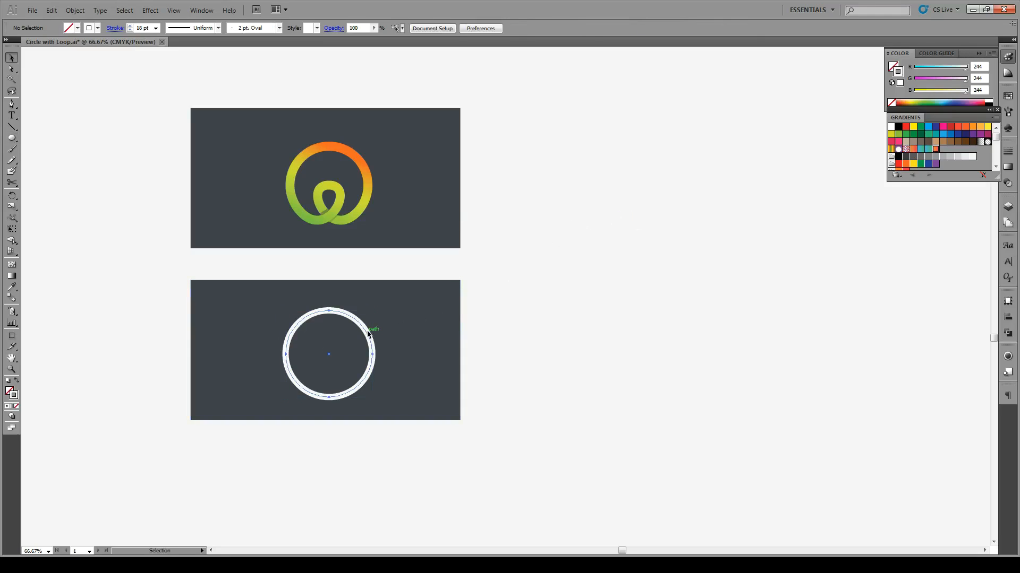
double_click(148, 28)
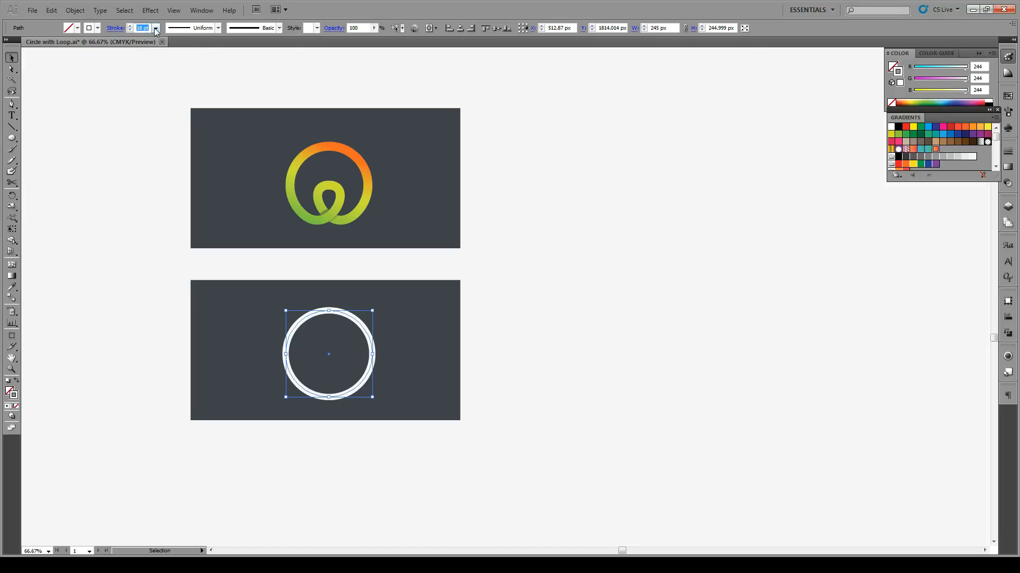
text(25)
key(Return)
click(531, 298)
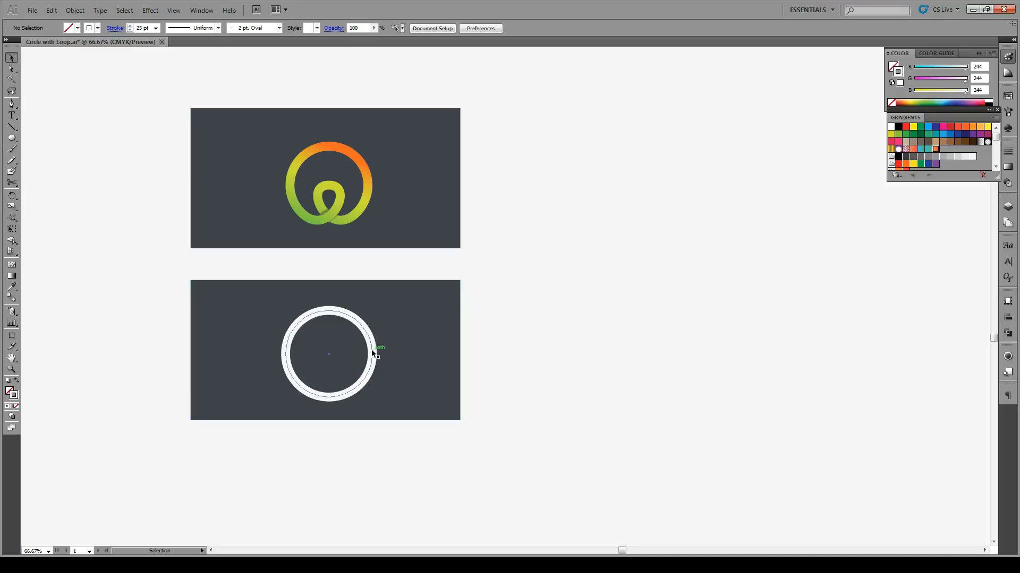
Step: Try to cut the circle at its lowest anchor, move the freed end to the centre and bend it into a loop with the handles
key(c)
click(329, 397)
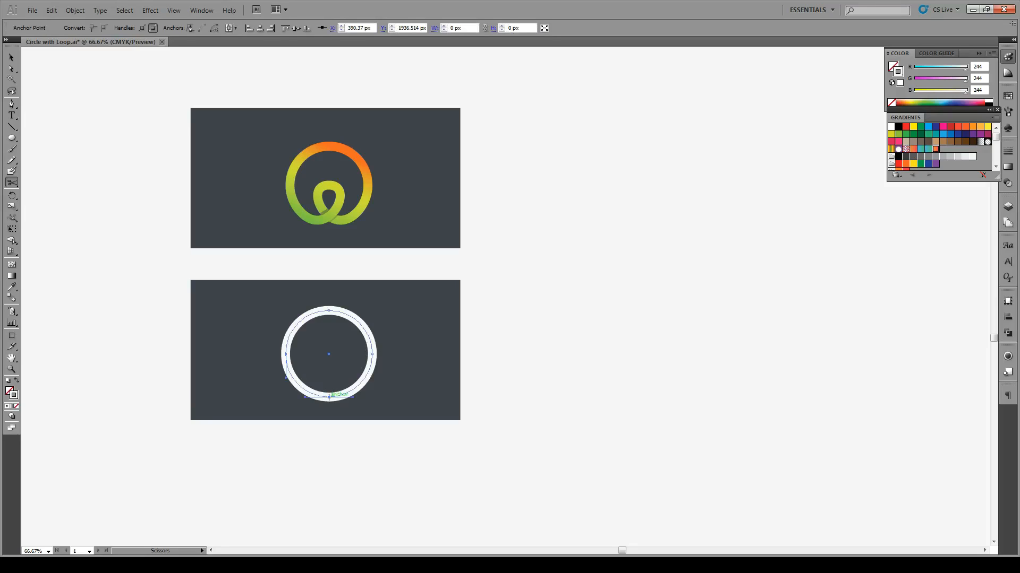
key(a)
click(329, 397)
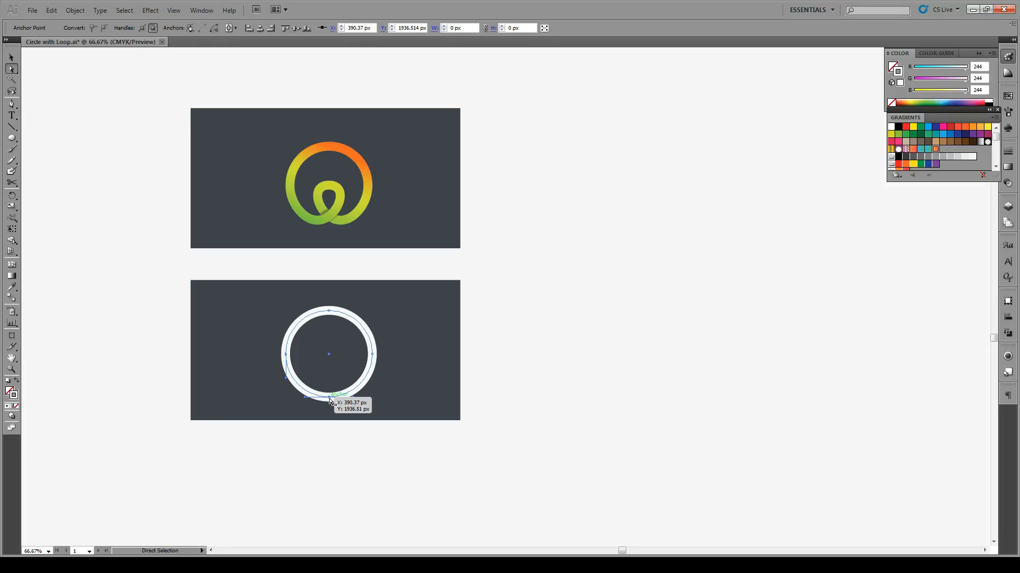
drag(329, 399, 329, 354)
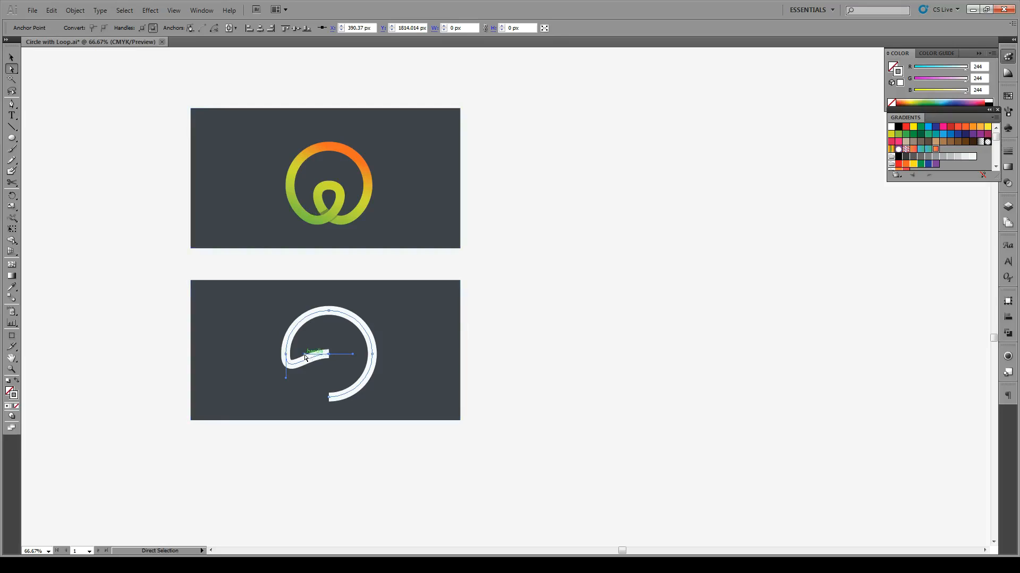
drag(305, 354, 387, 365)
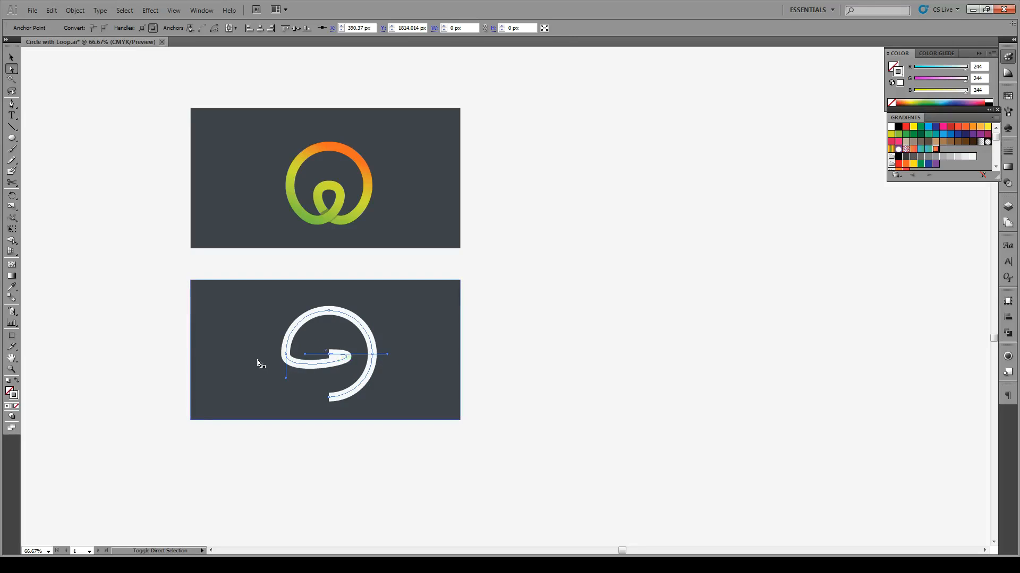
drag(286, 378, 286, 445)
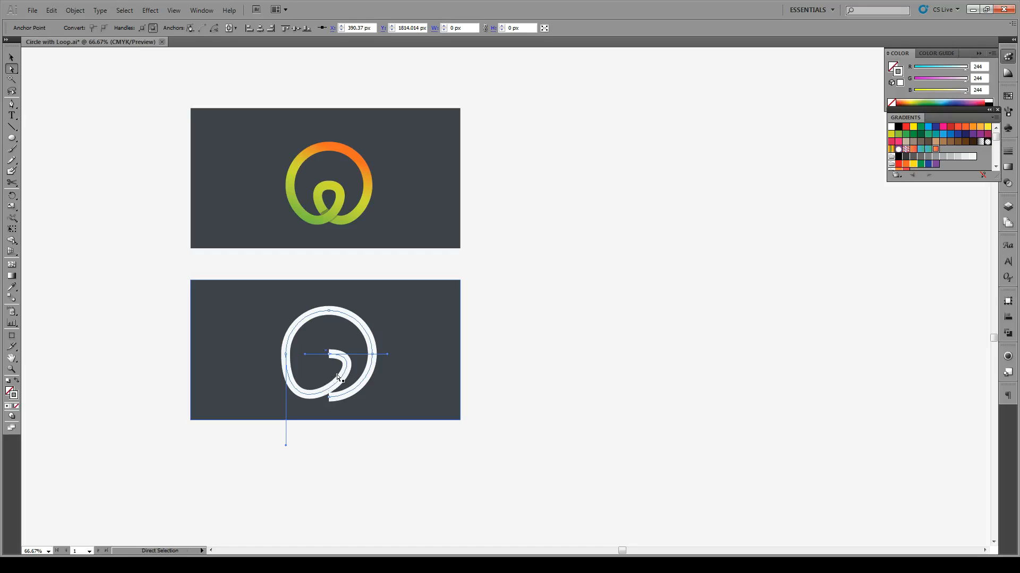
Step: Undo the cut and curve edits back to the intact circle, keeping its 25 pt stroke
key(ctrl)
key(ctrl+z)
key(ctrl+z)
key(ctrl+z)
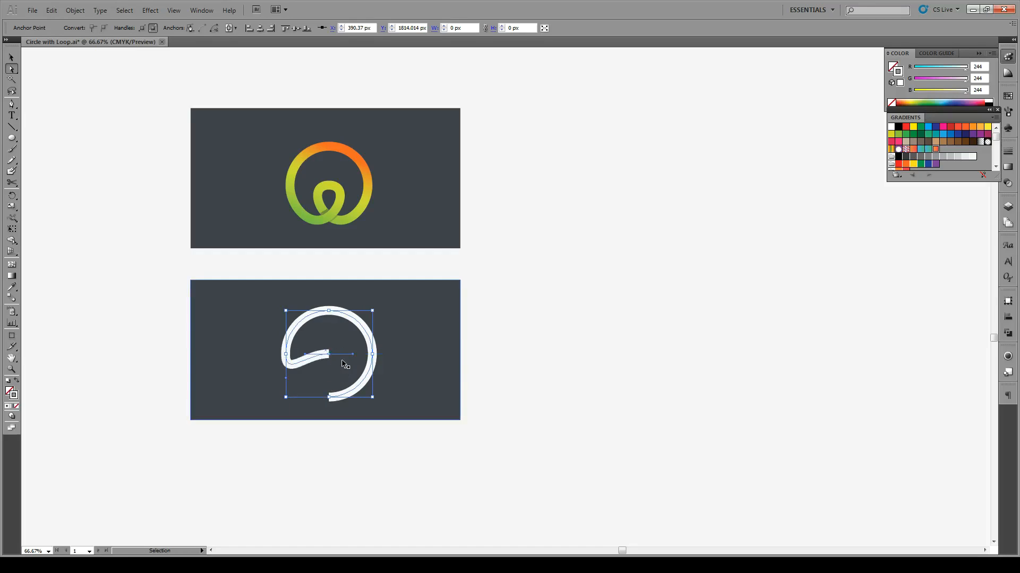
click(343, 364)
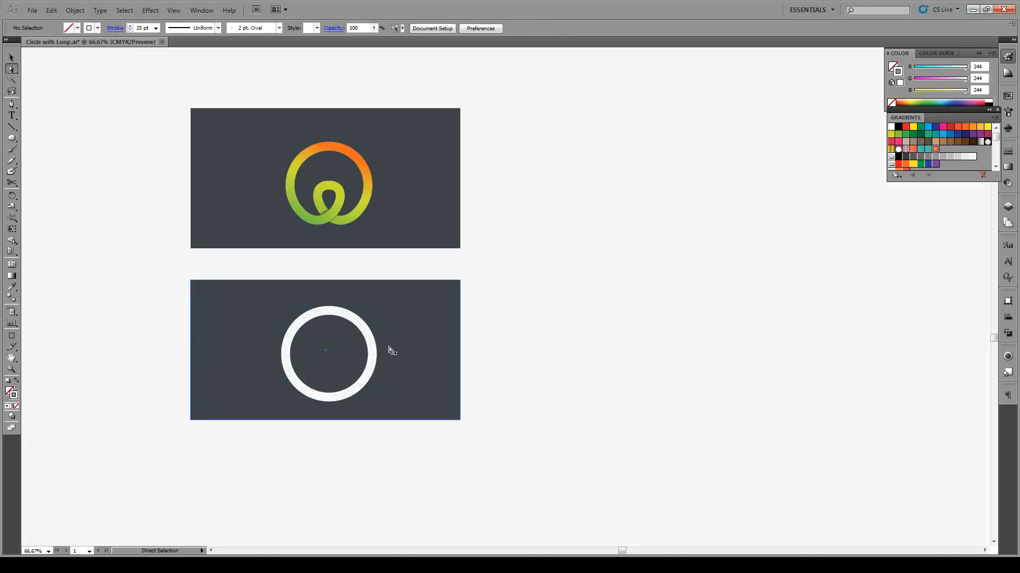
click(372, 344)
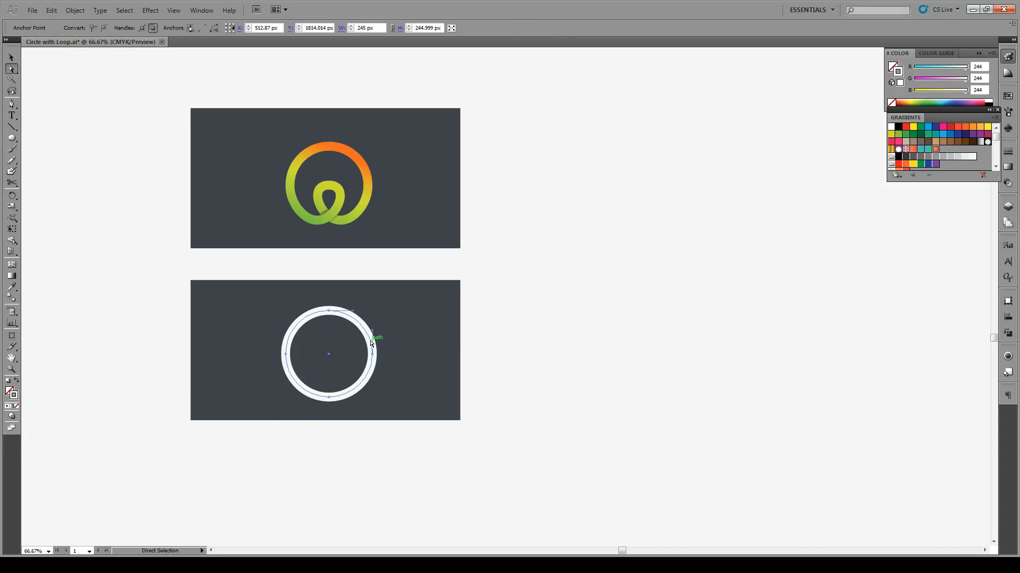
key(v)
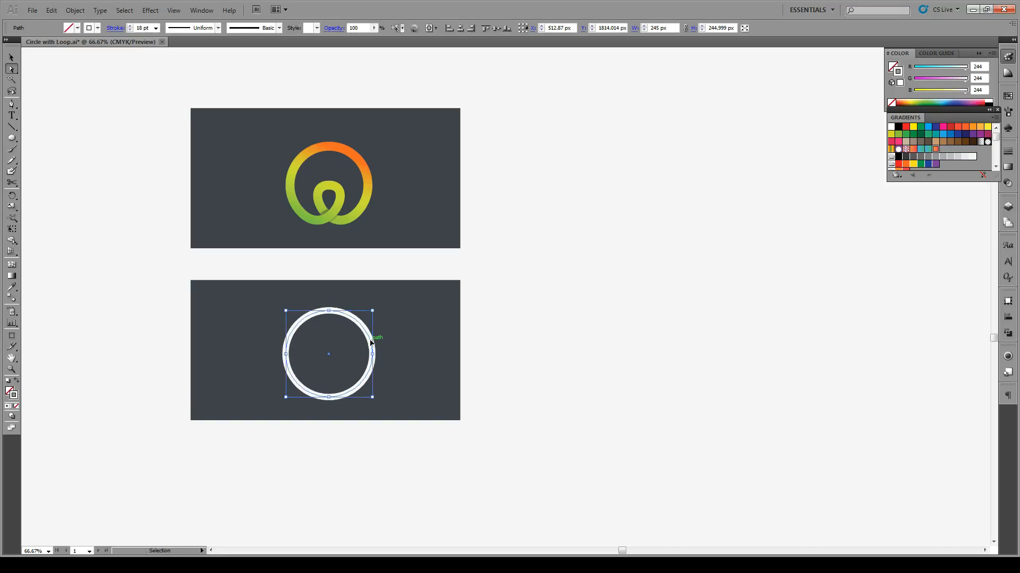
key(ctrl+shift+z)
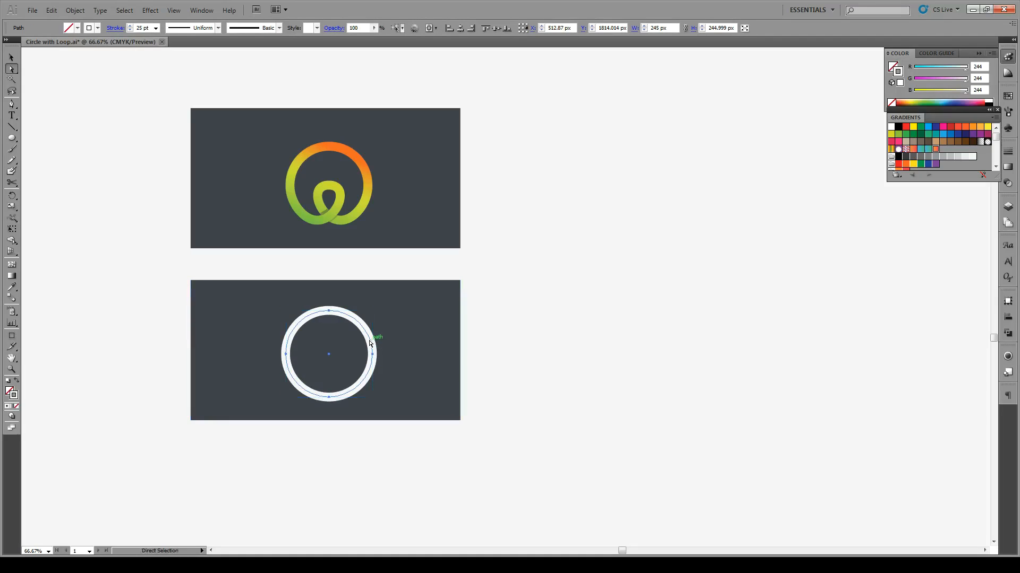
Step: Add anchor points midway between the existing anchors of the white circle
click(75, 11)
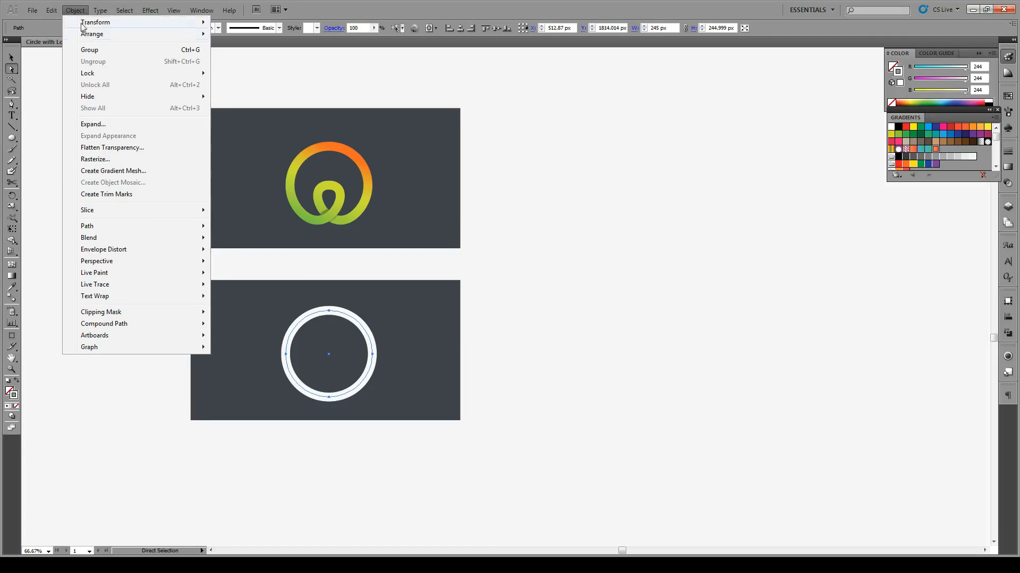
mouse_move(118, 227)
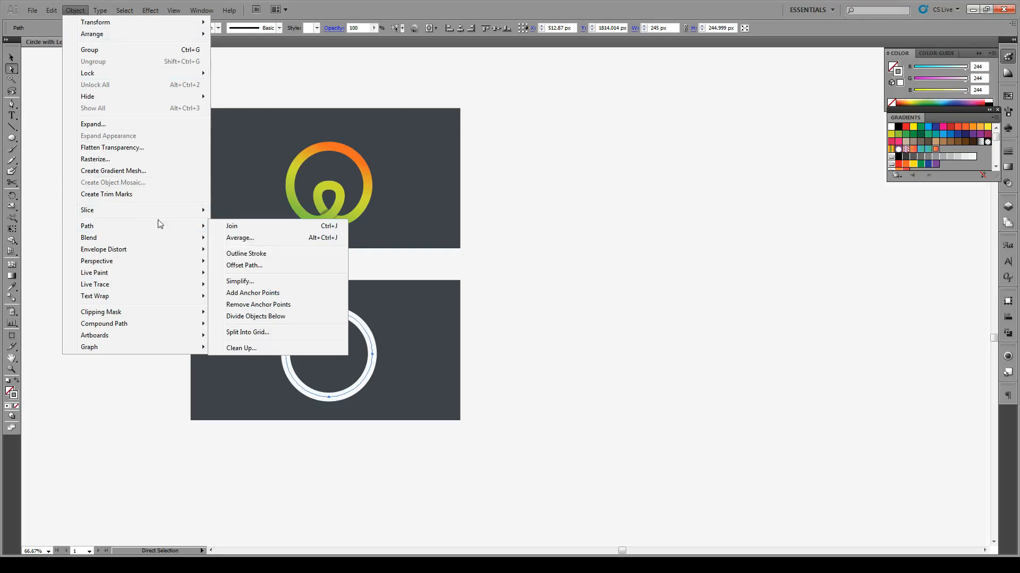
click(264, 293)
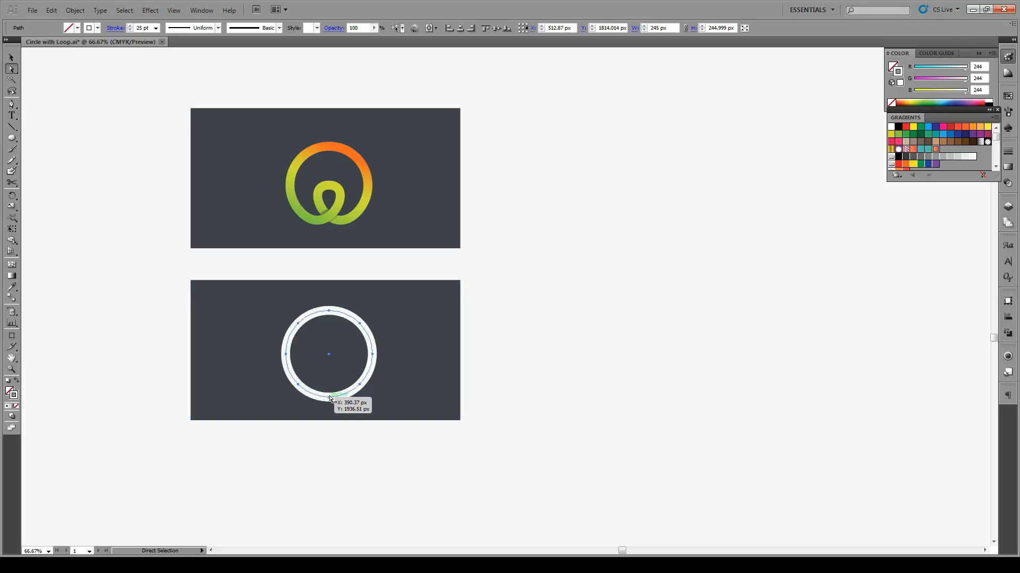
Step: Cut the circle at its lowest anchor and move the left segment's freed end up to the circle's centre
key(c)
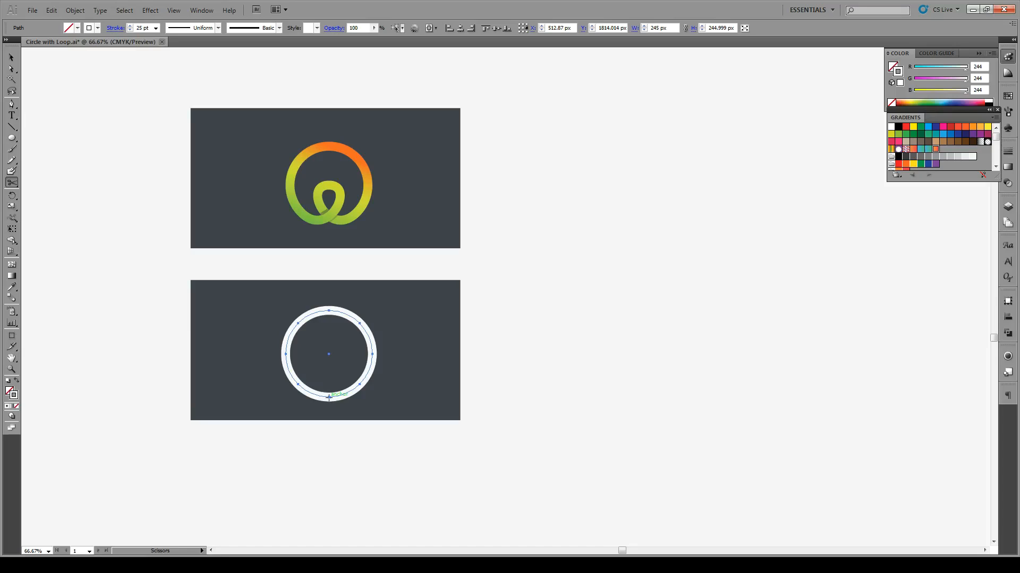
click(329, 397)
key(a)
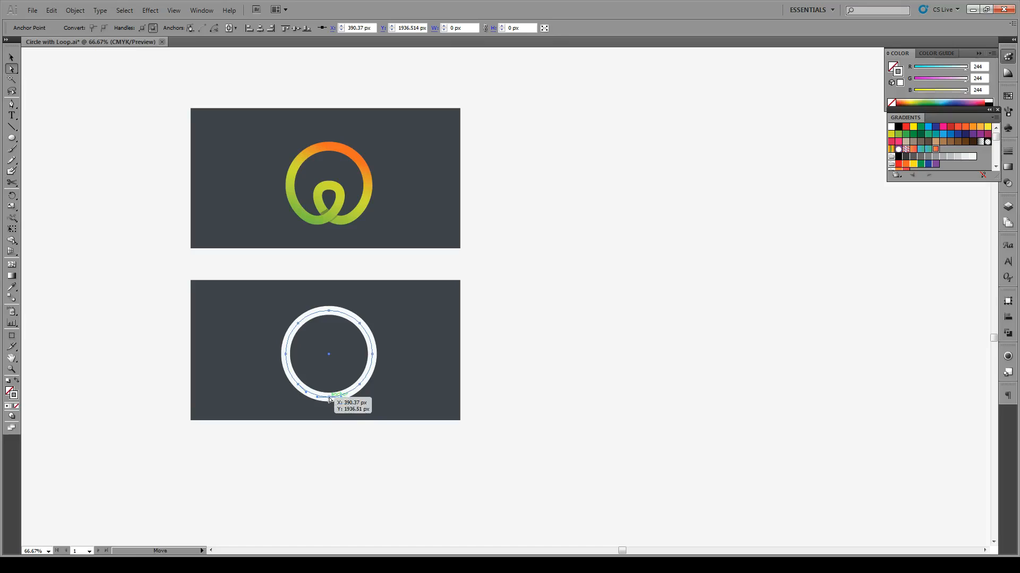
drag(329, 398, 330, 359)
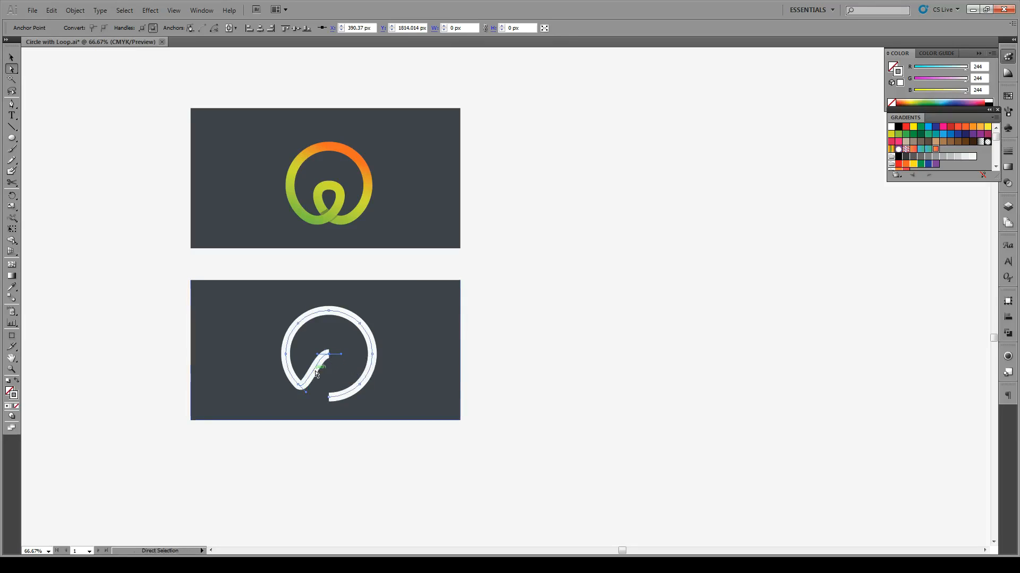
Step: Extend the direction handles of the lower-left anchor and the centre endpoint toward the right, curving the segment into half a loop
drag(306, 393, 329, 414)
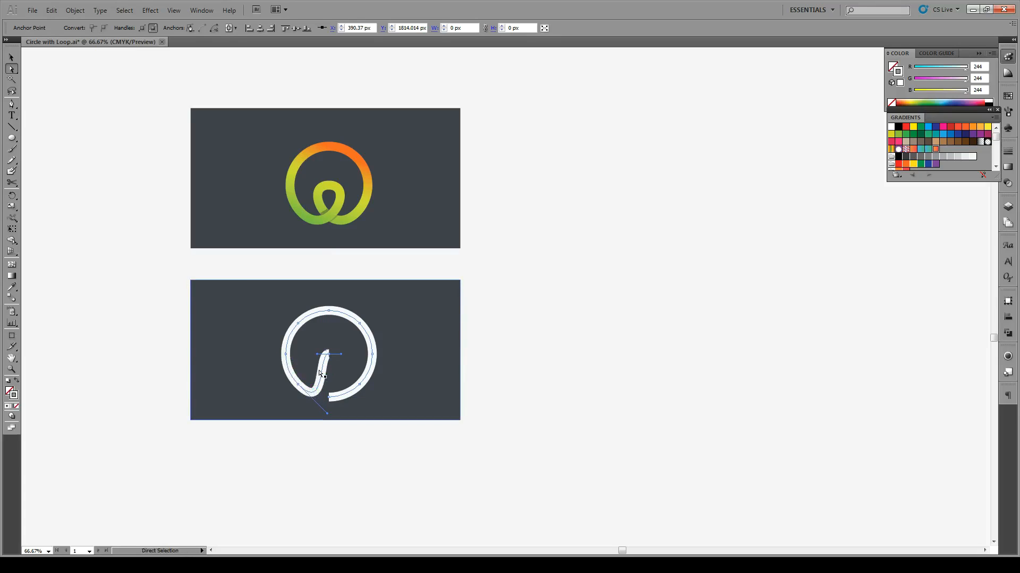
drag(319, 357, 360, 356)
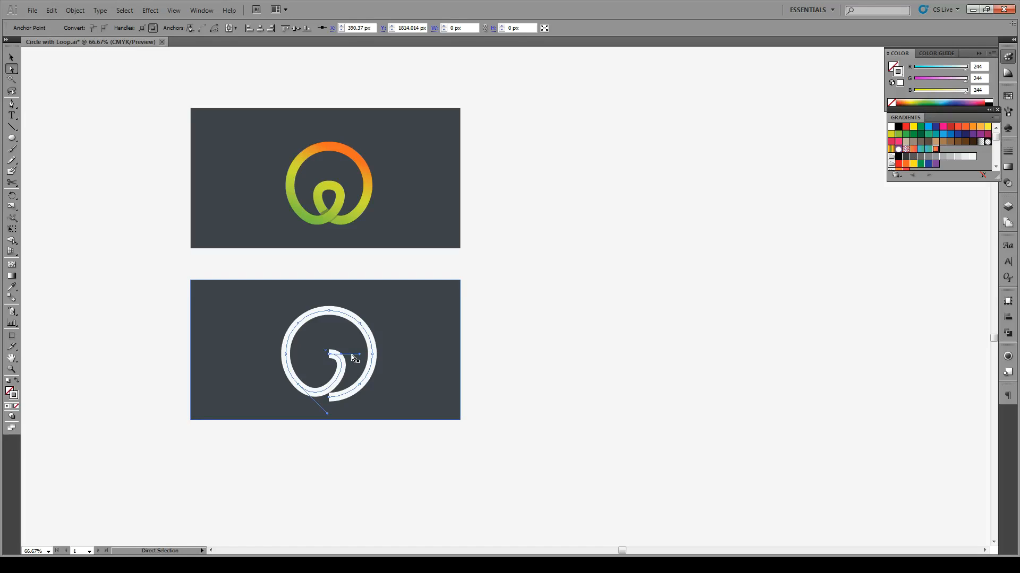
key(v)
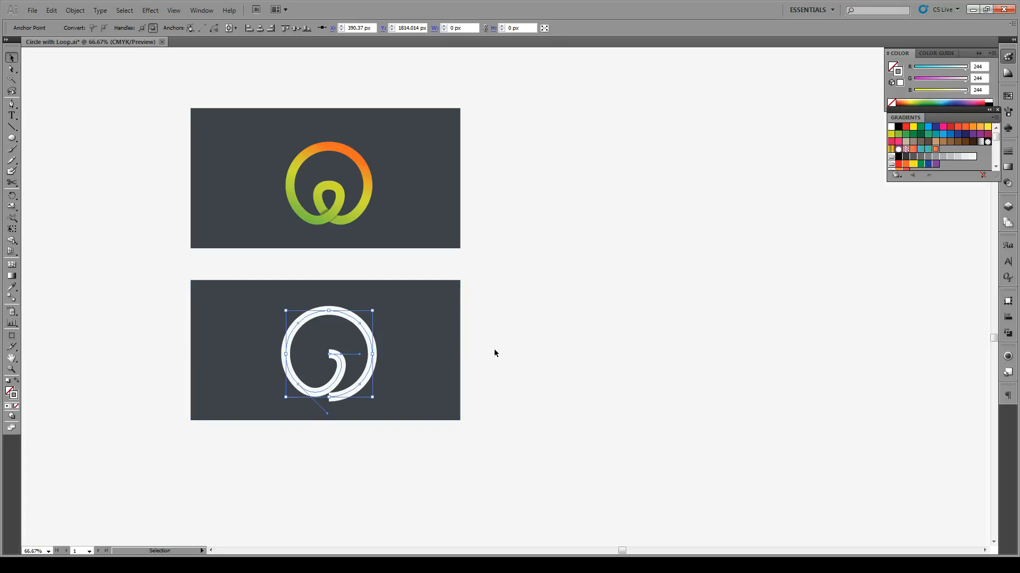
click(494, 348)
Step: Duplicate the curved white path in place
click(372, 356)
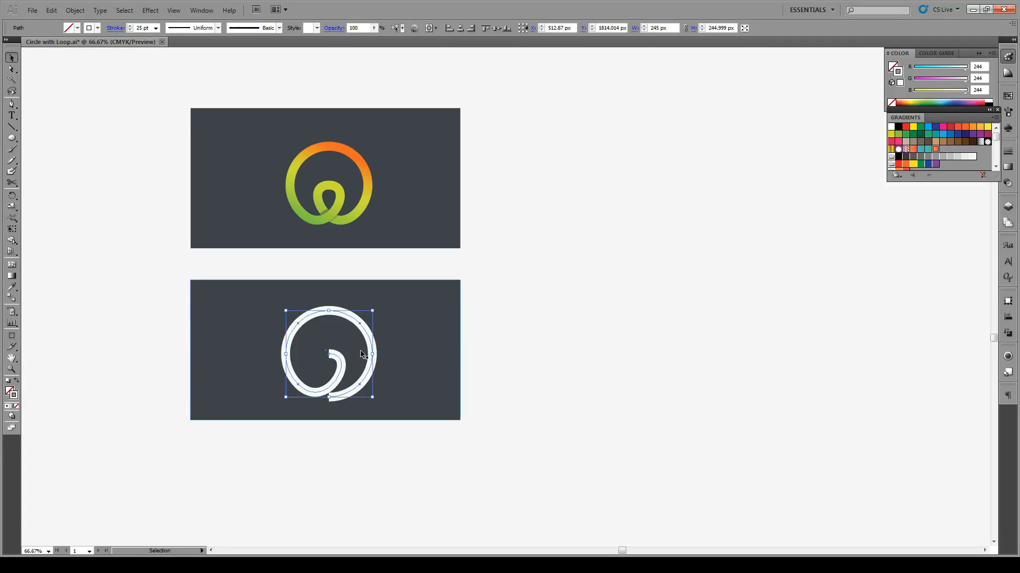
key(a)
key(v)
key(ctrl)
Step: Reflect the duplicated path across the vertical axis to complete the symmetrical loop
right_click(340, 358)
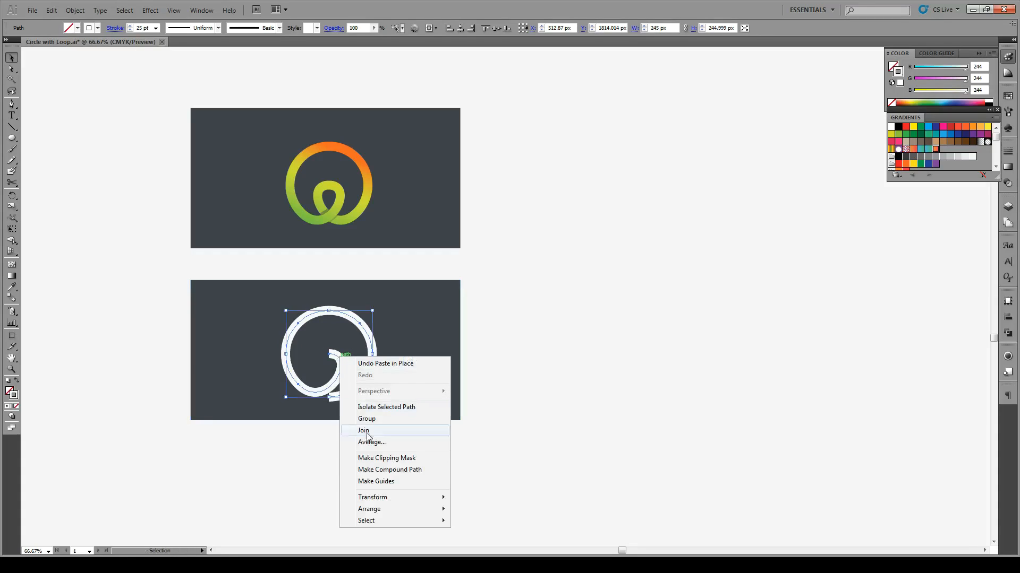
mouse_move(390, 503)
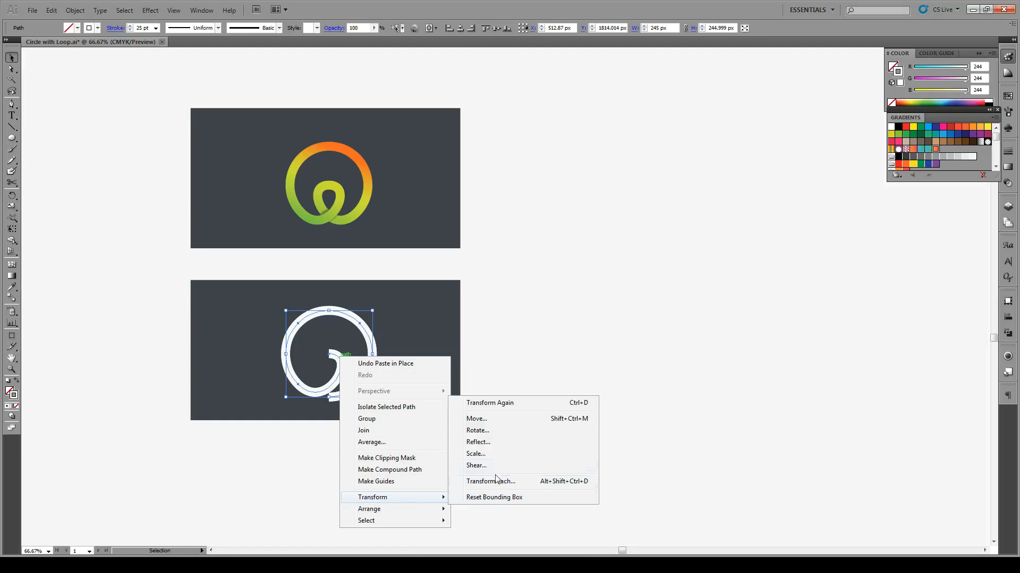
click(501, 446)
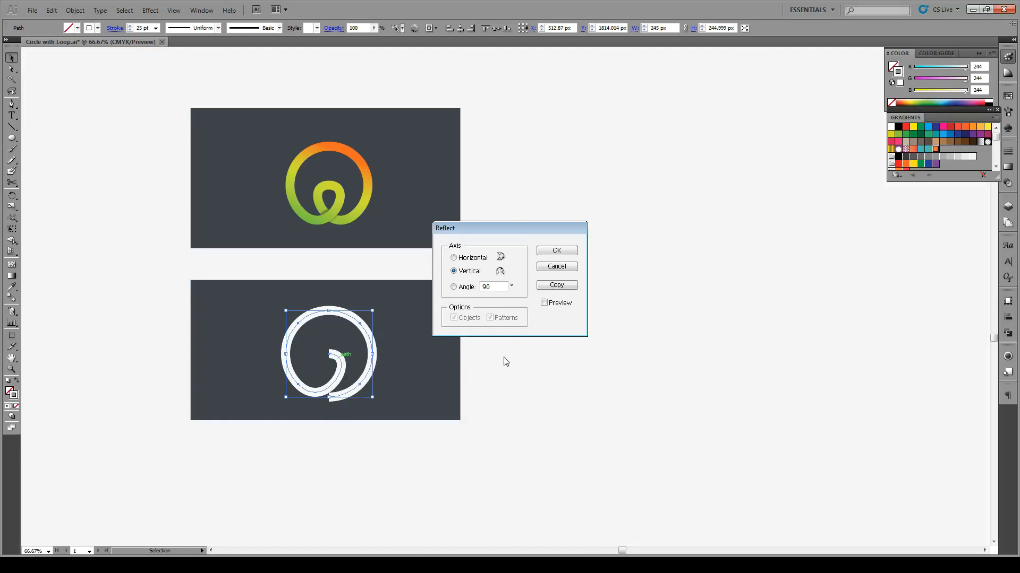
click(471, 258)
click(555, 304)
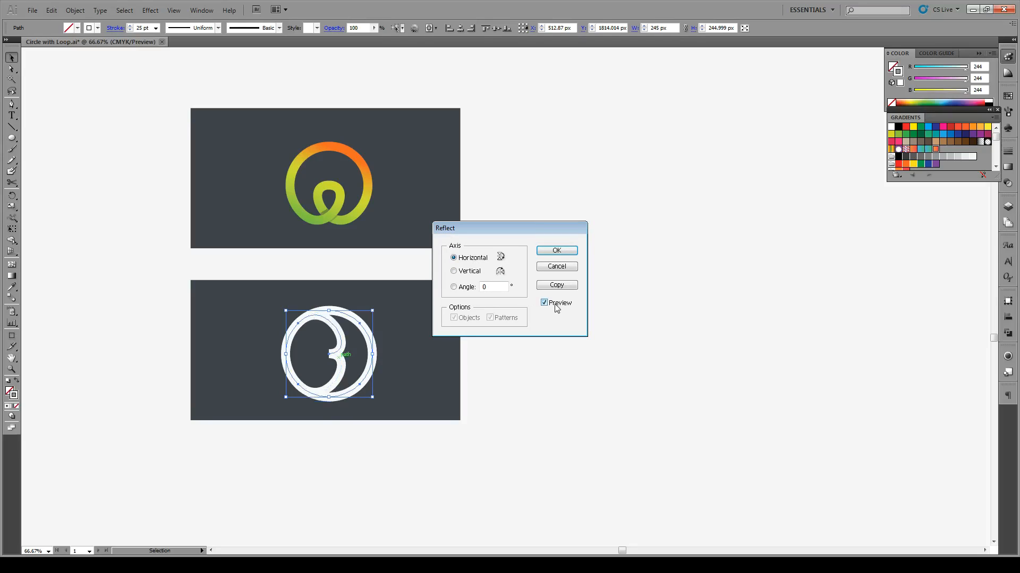
click(464, 272)
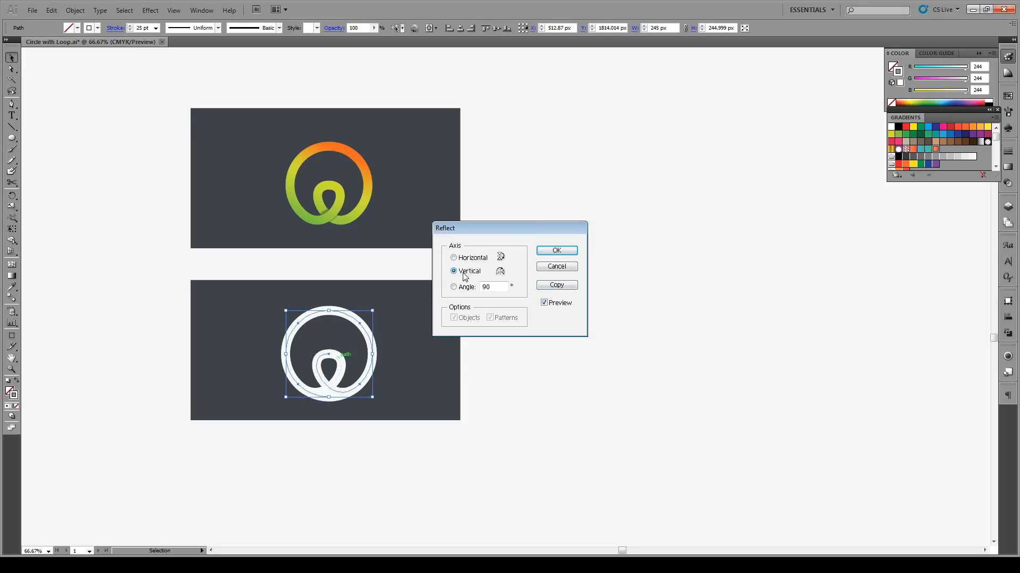
click(564, 253)
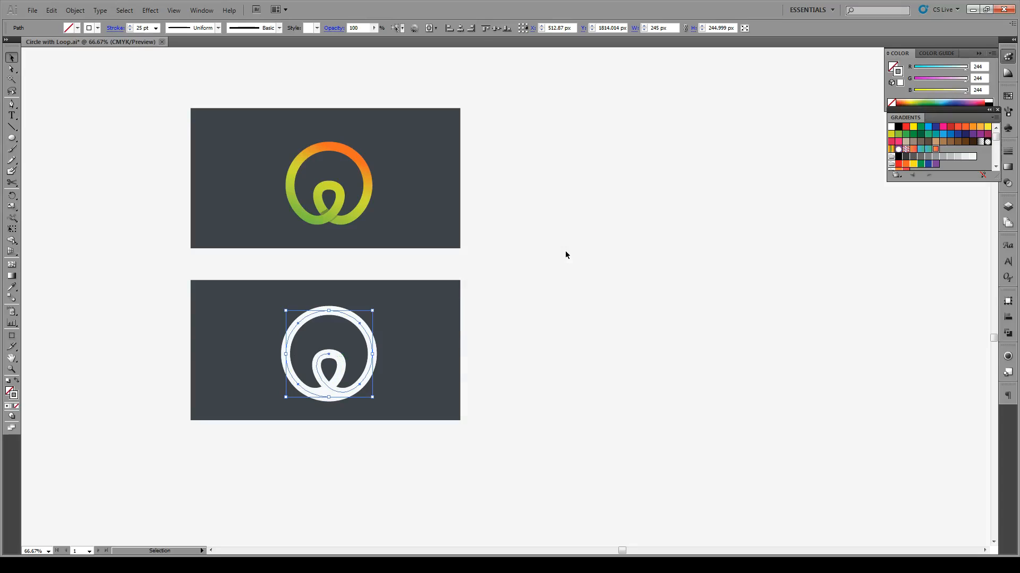
click(339, 428)
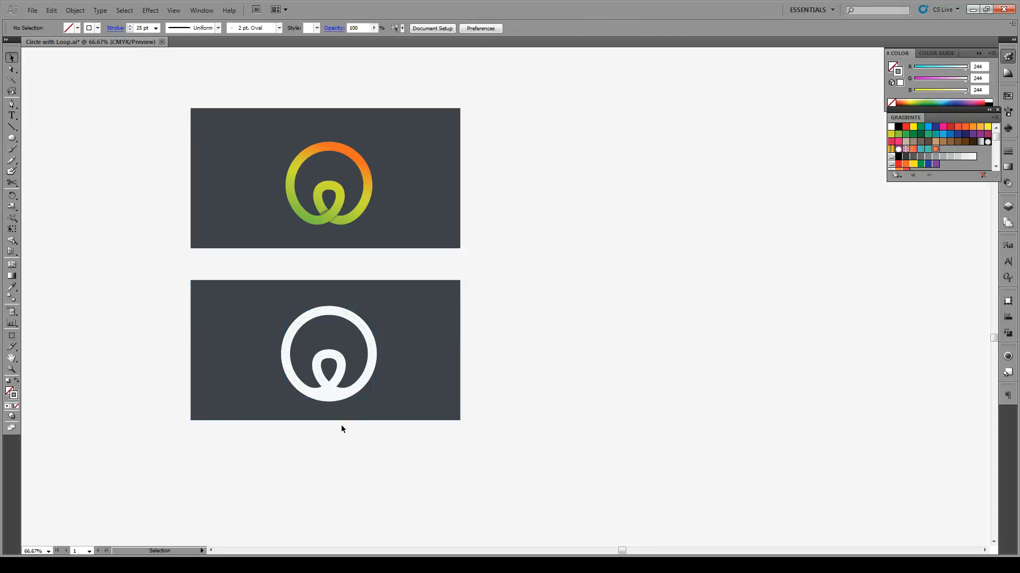
click(331, 380)
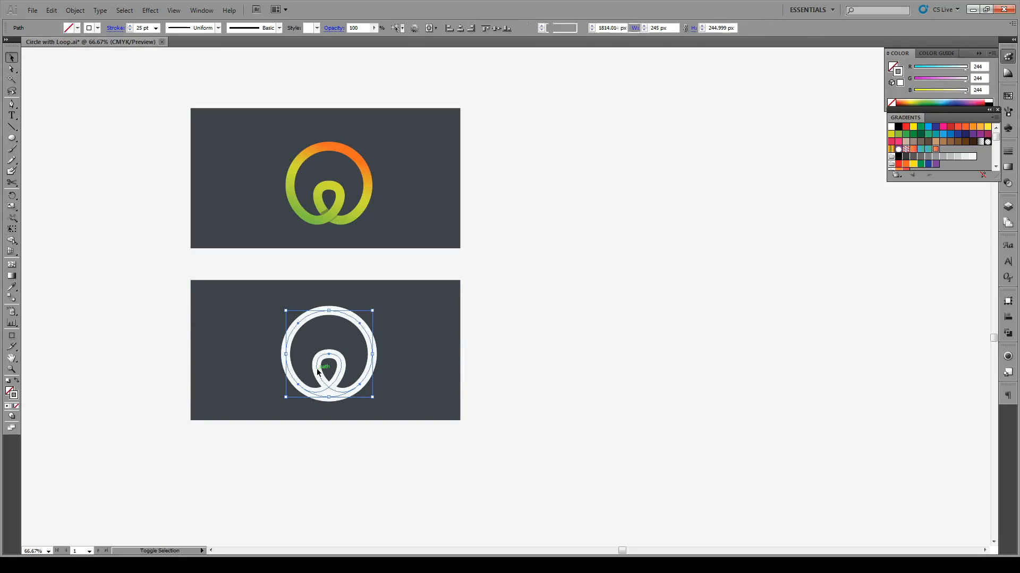
key(a)
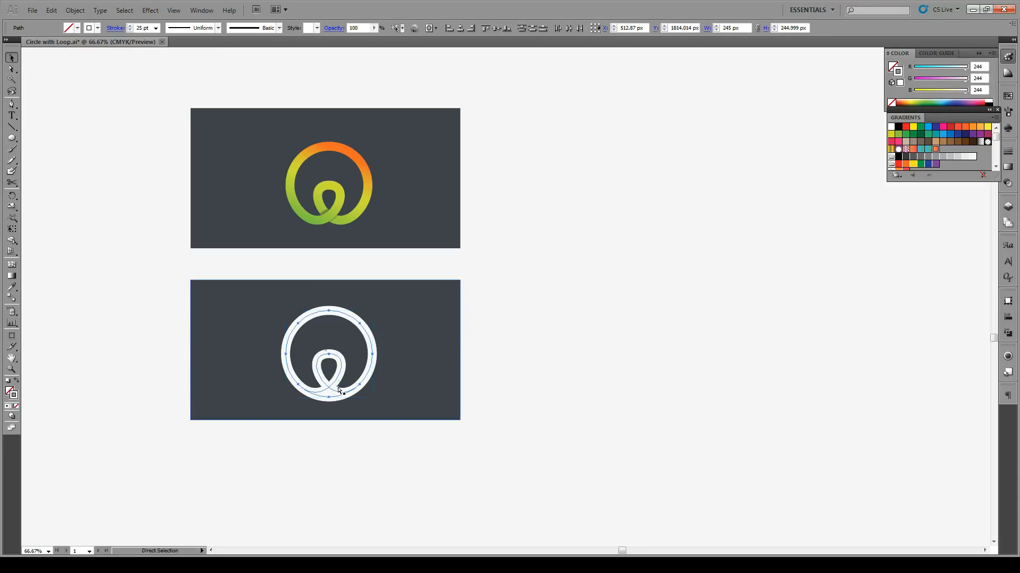
key(v)
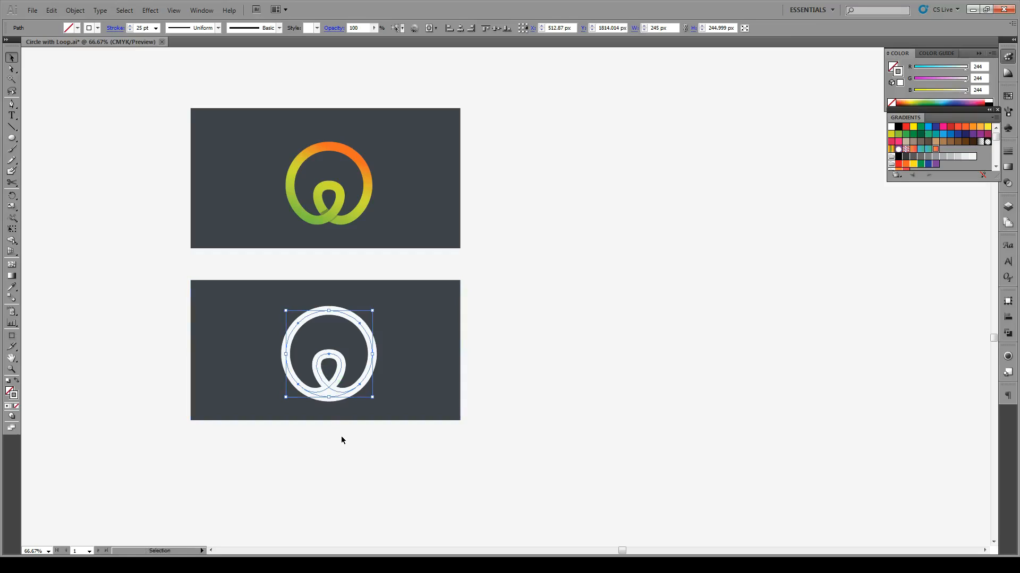
click(342, 441)
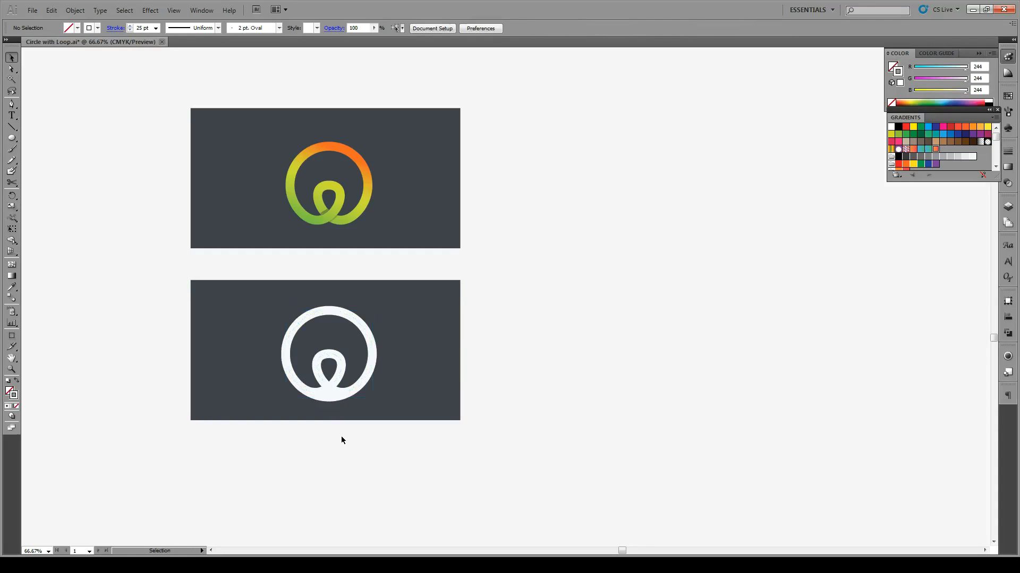
Step: Delete the two leftover bottom arc segments of the original circle outline on either side of the loop crossing
key(a)
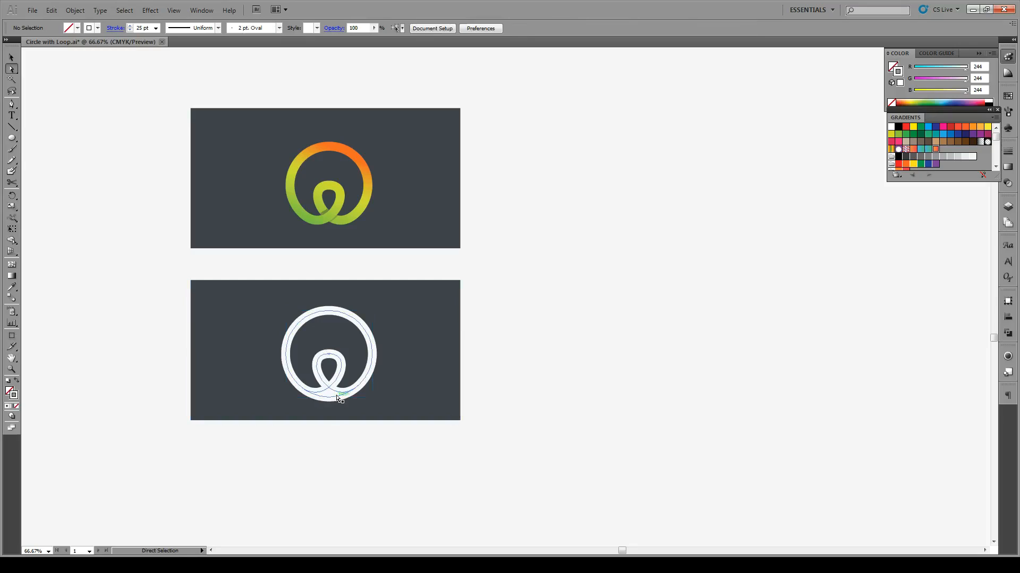
click(340, 396)
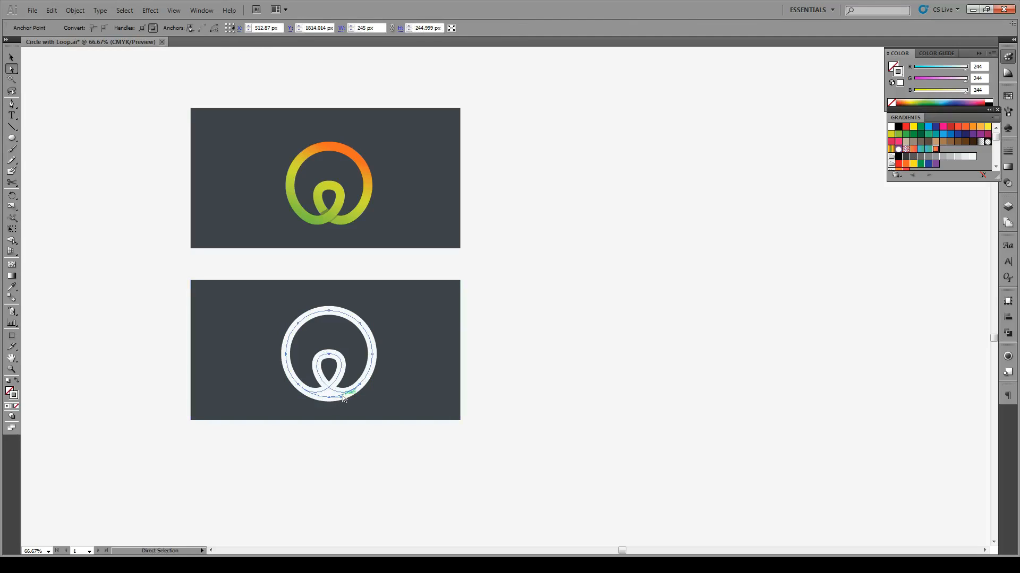
key(ctrl+shift+a)
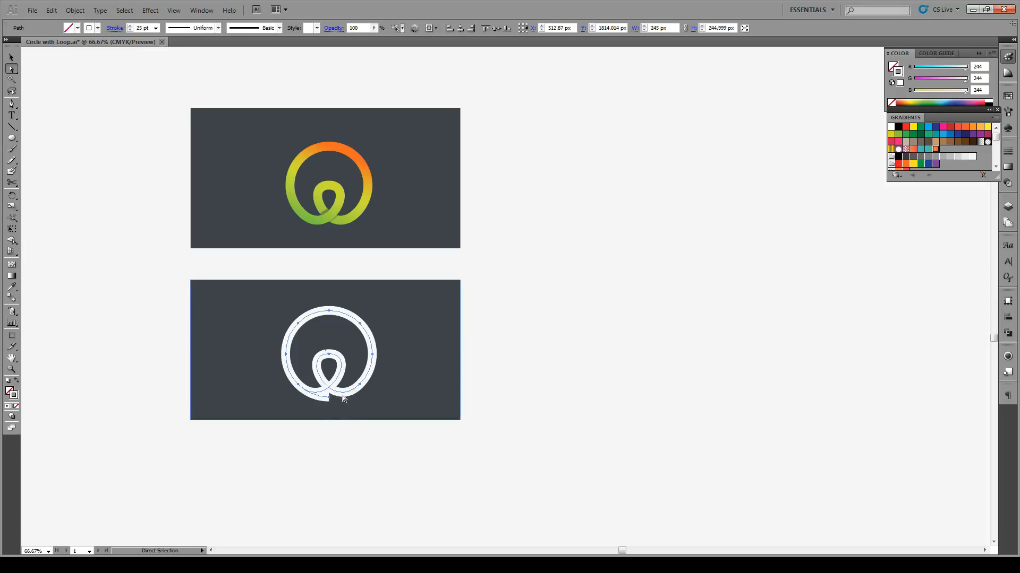
click(320, 397)
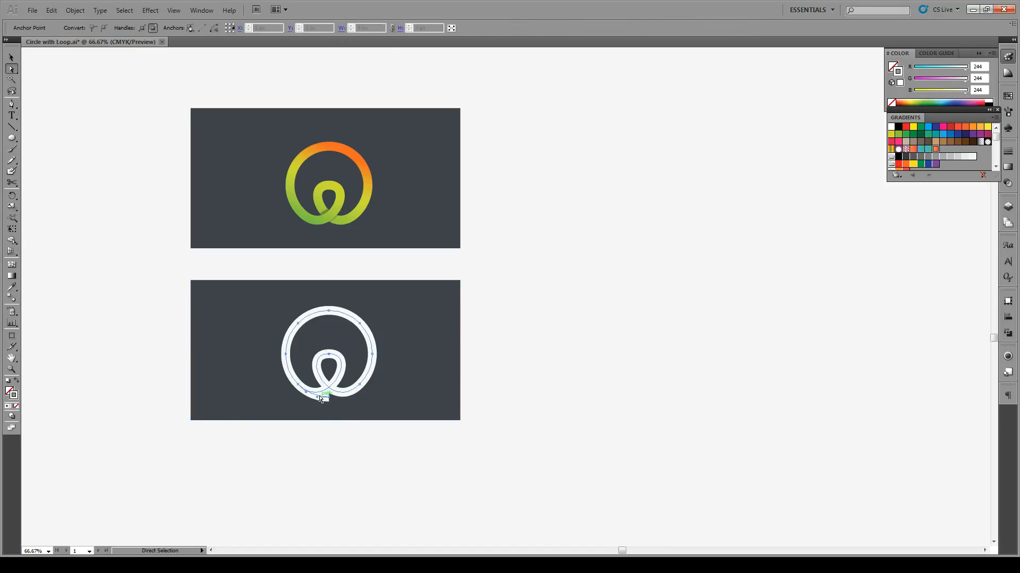
key(Delete)
click(335, 440)
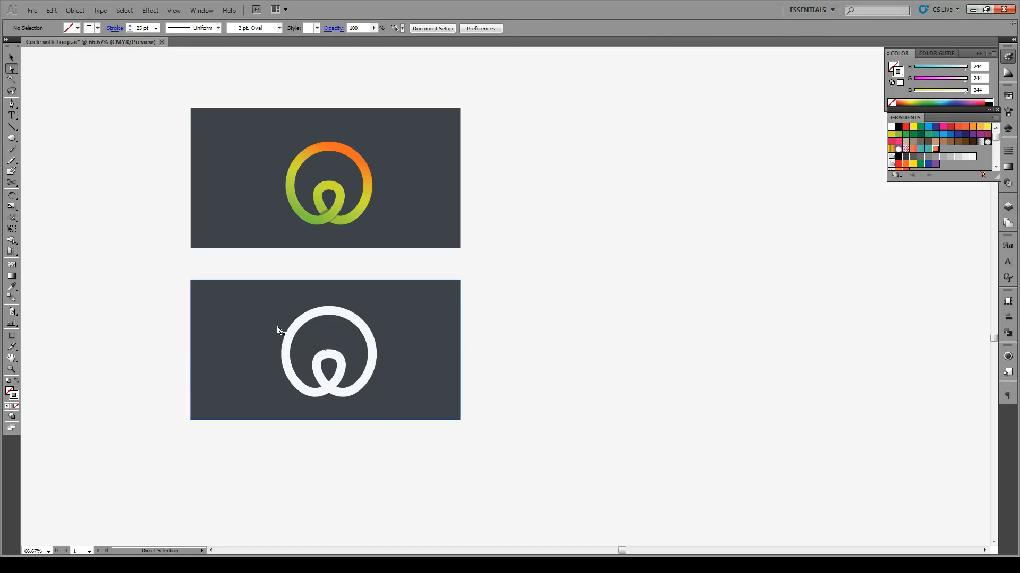
Step: Convert the white looped path's stroke into an outlined shape with Outline Stroke
key(v)
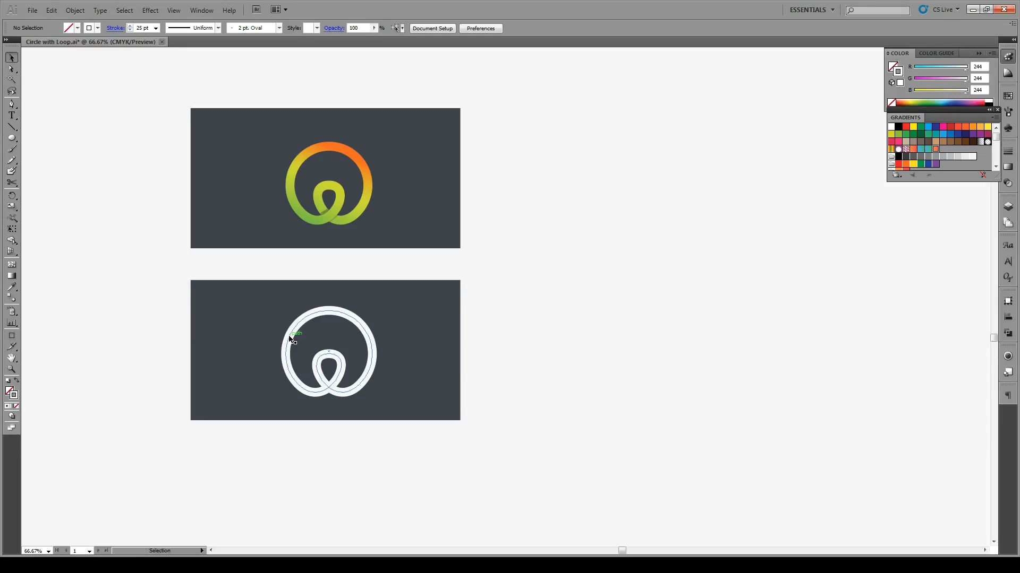
click(290, 338)
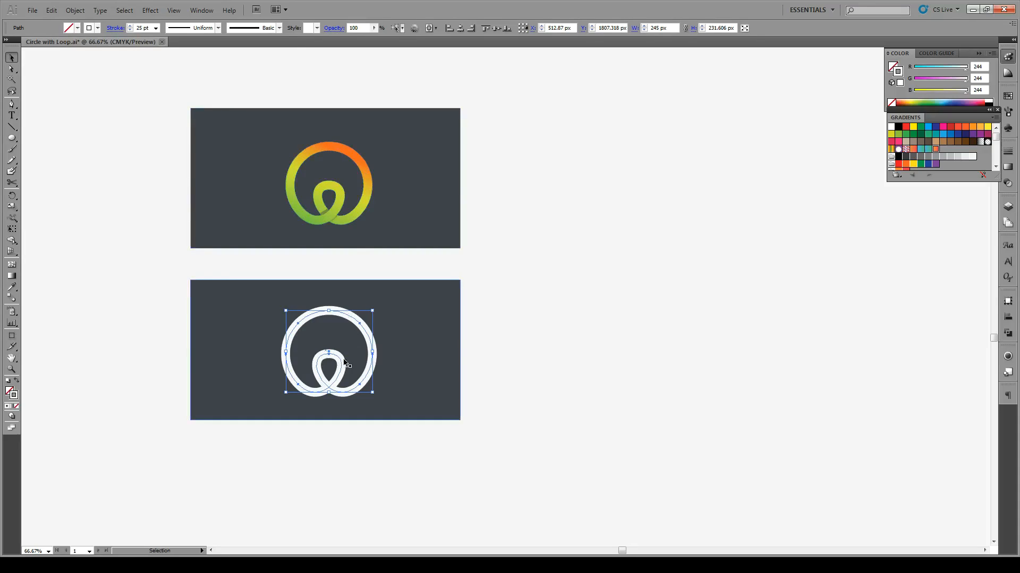
click(75, 10)
mouse_move(119, 224)
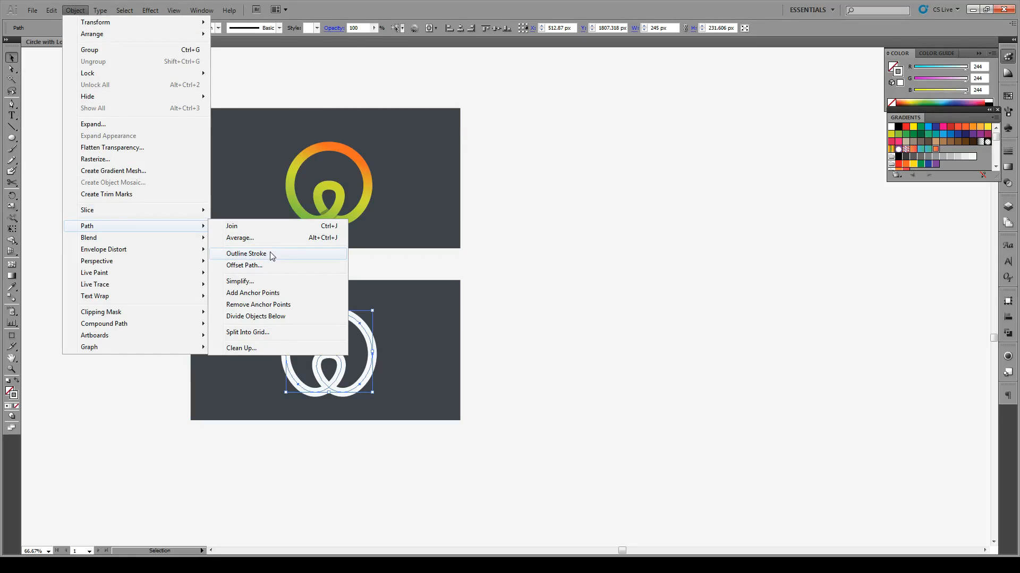
click(246, 254)
click(346, 450)
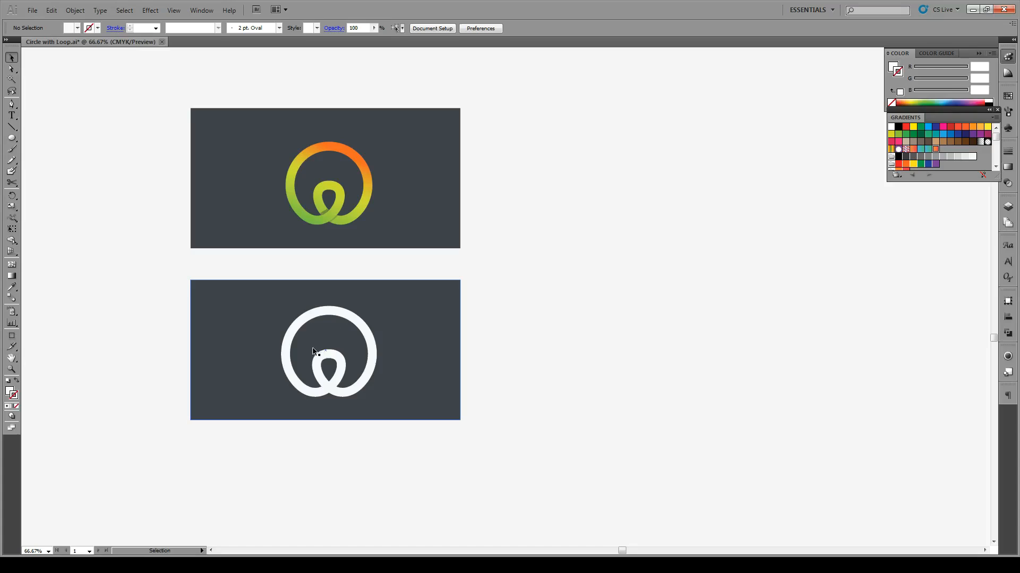
Step: Fill the outlined loop shape with the orange-to-red gradient swatch
scroll(276, 380, up, 1)
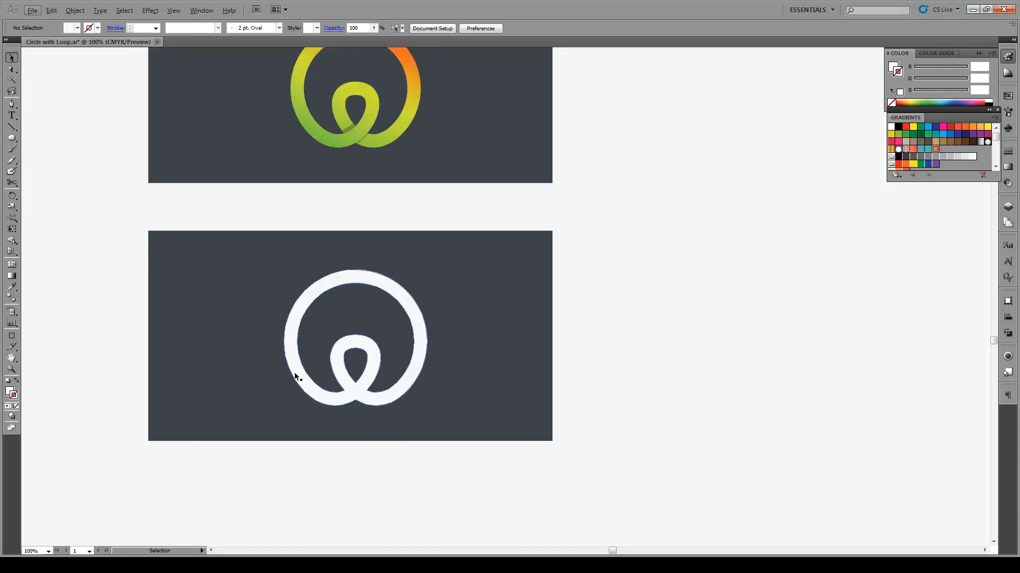
click(344, 378)
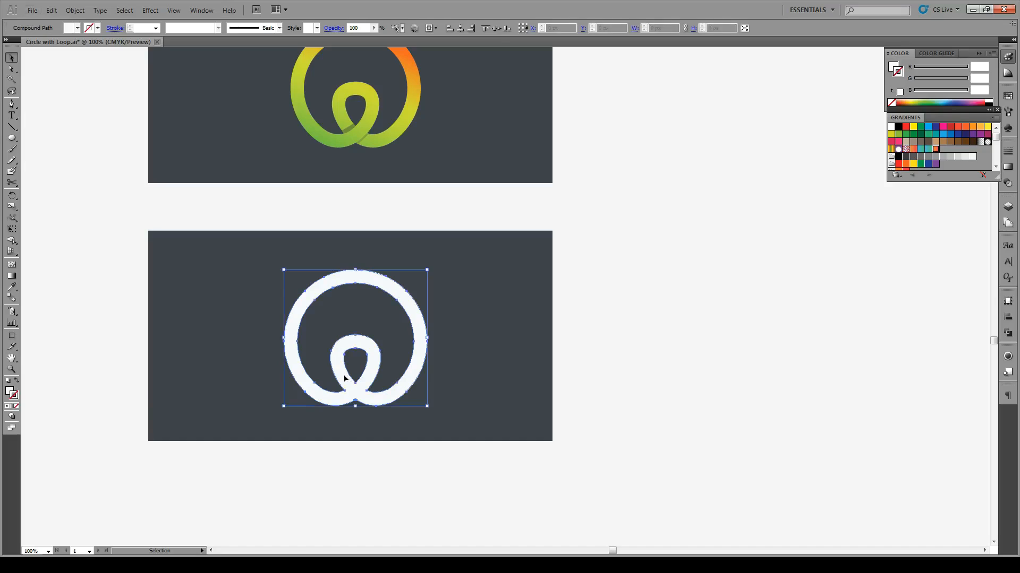
click(11, 276)
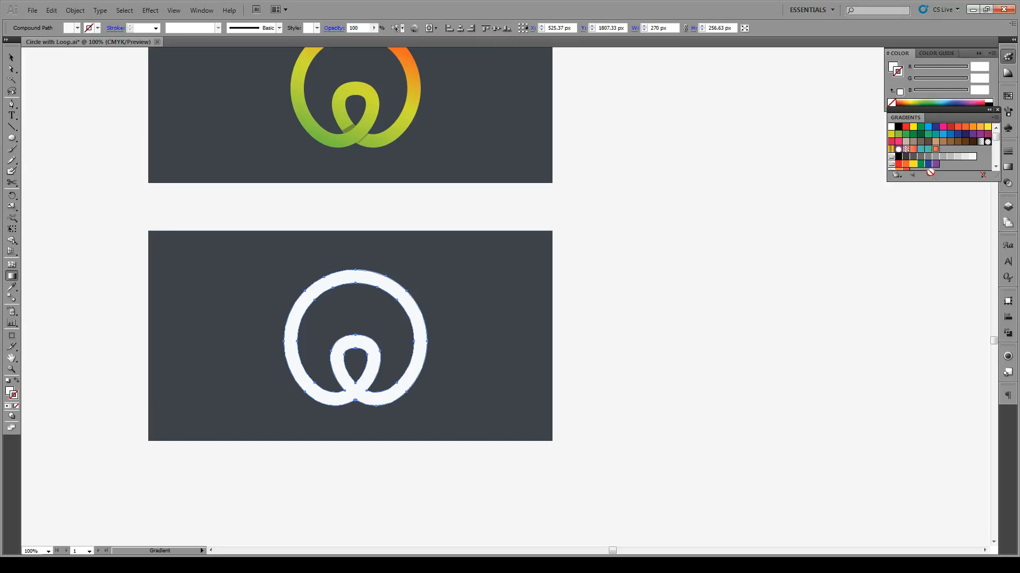
click(936, 151)
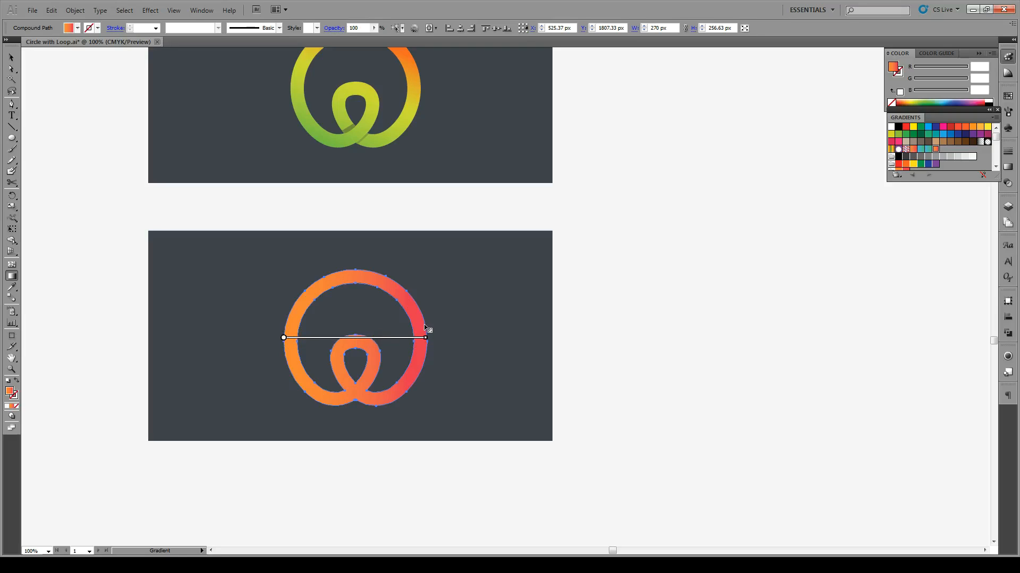
Step: Angle the gradient diagonally from the circle's lower left in orange to its upper right in red, and slide the red stop inward
drag(427, 338, 423, 338)
drag(283, 338, 287, 365)
drag(433, 336, 391, 246)
drag(318, 373, 307, 385)
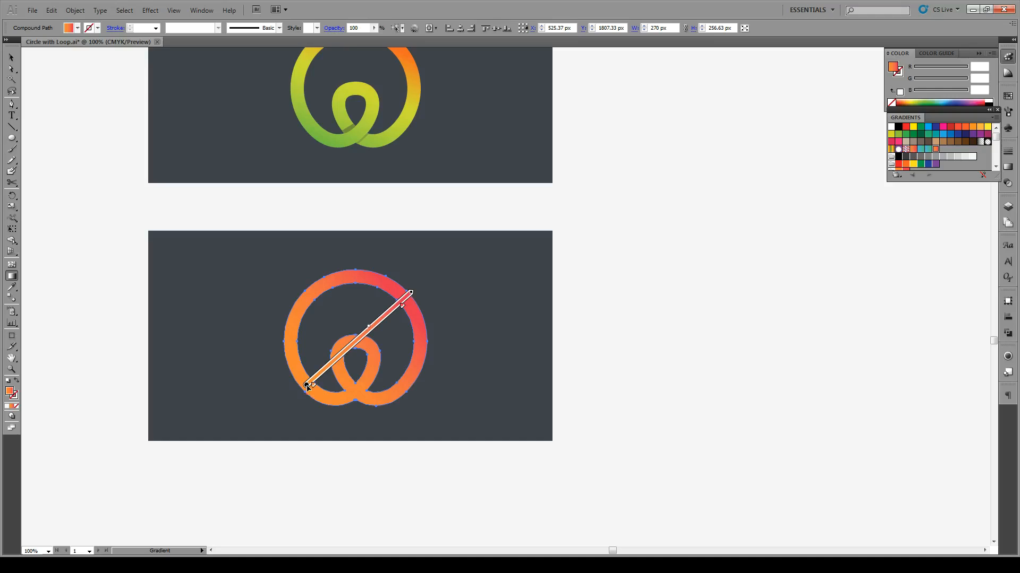
drag(307, 385, 302, 388)
drag(401, 307, 380, 330)
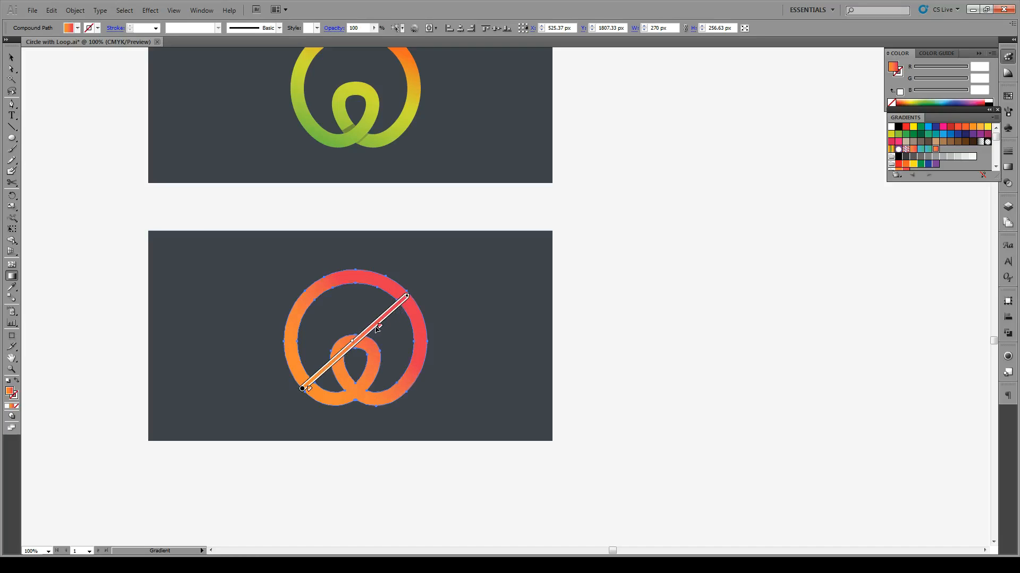
key(v)
click(579, 322)
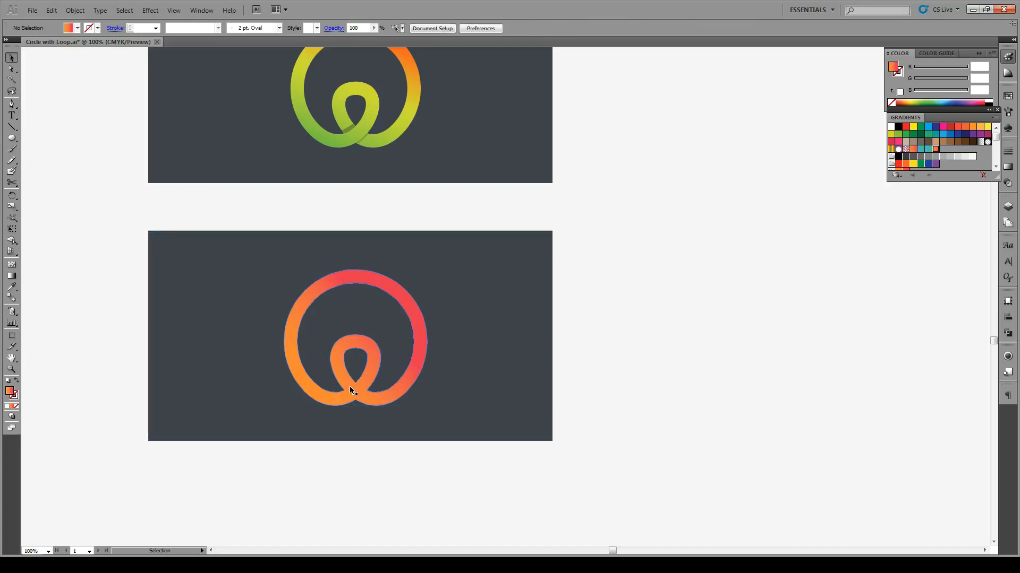
Step: Draw a narrow shadow shape with the Pen tool across the loop's left strand, just above where the strands cross
alt+scroll(352, 393, up, 3)
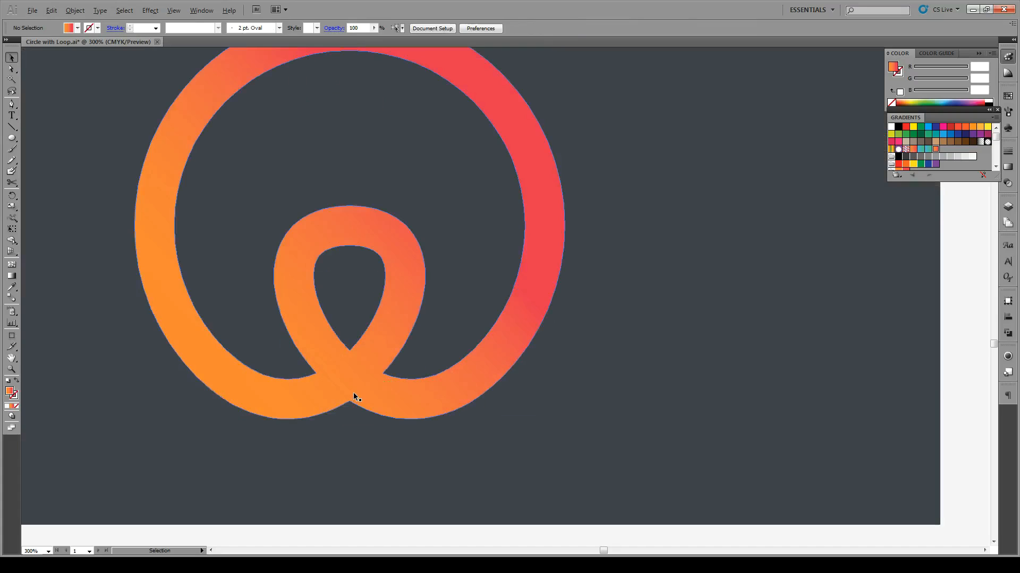
click(11, 104)
mouse_move(349, 352)
mouse_down()
mouse_move(318, 373)
mouse_move(284, 376)
mouse_move(285, 394)
mouse_move(280, 372)
mouse_move(295, 368)
mouse_move(285, 391)
mouse_move(344, 349)
mouse_up()
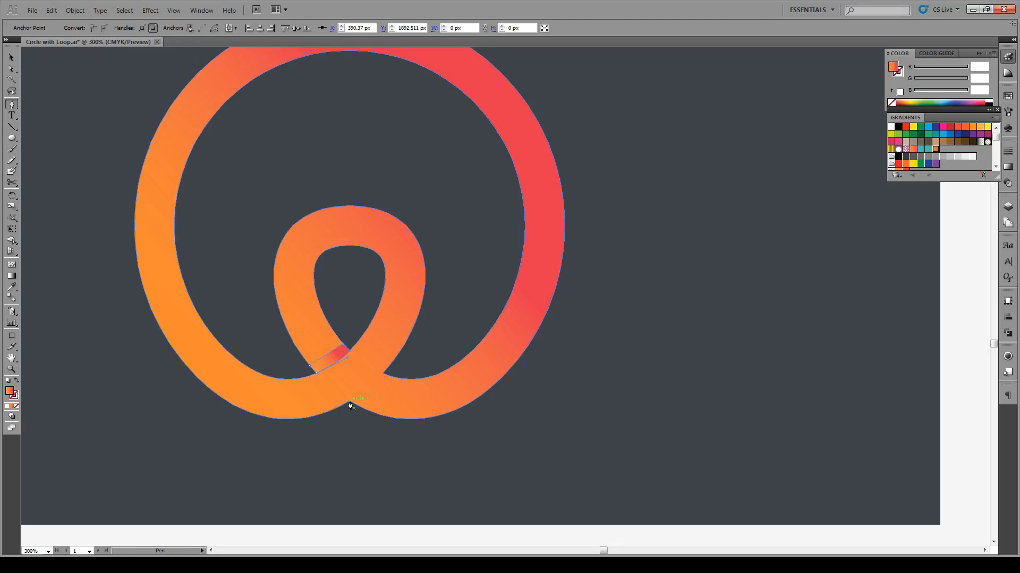
Step: Draw a thin closed shadow sliver along the crossing's lower-right edge, from the bottom notch up to the right notch
drag(350, 404, 409, 350)
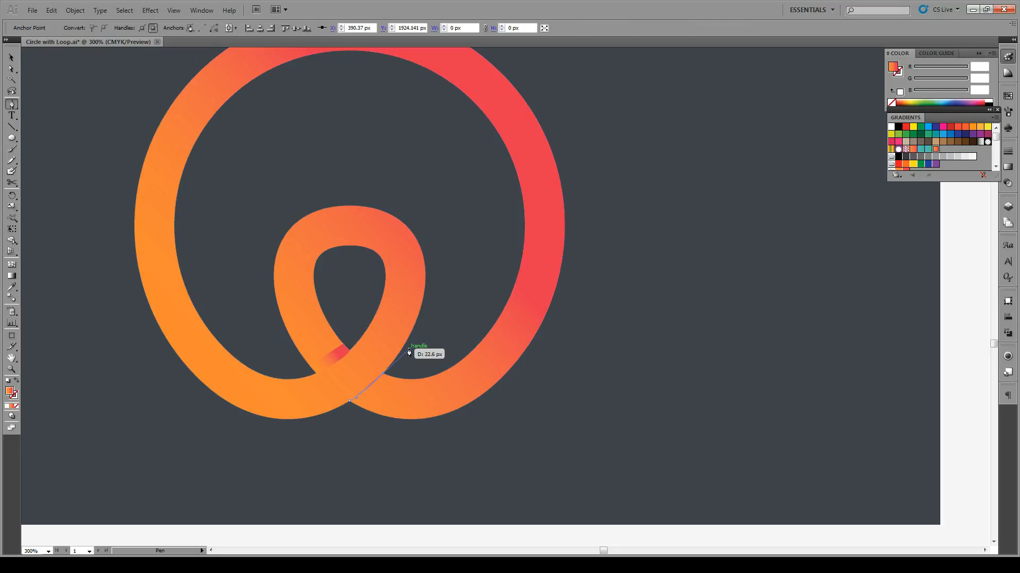
click(386, 376)
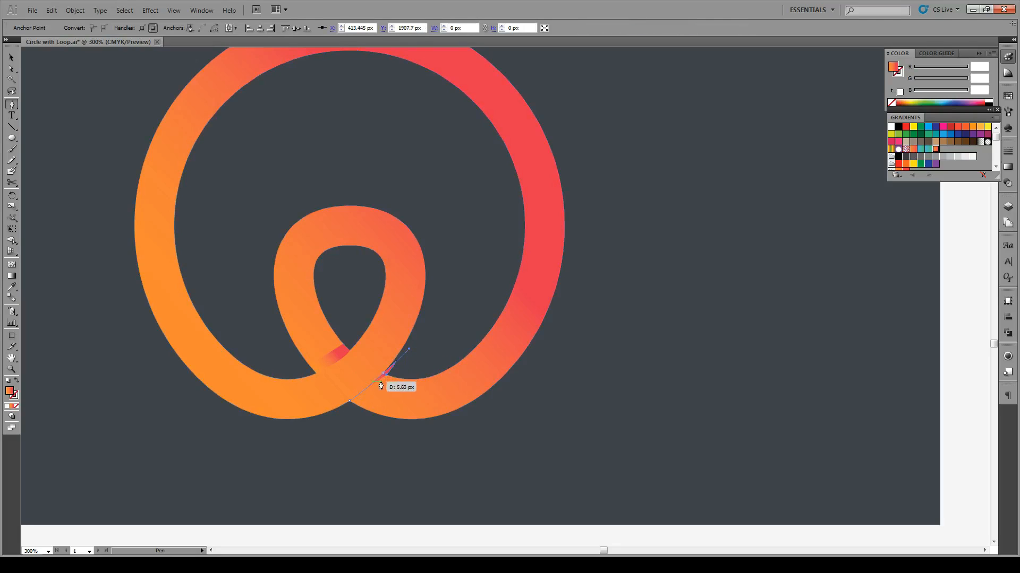
key(ctrl+z)
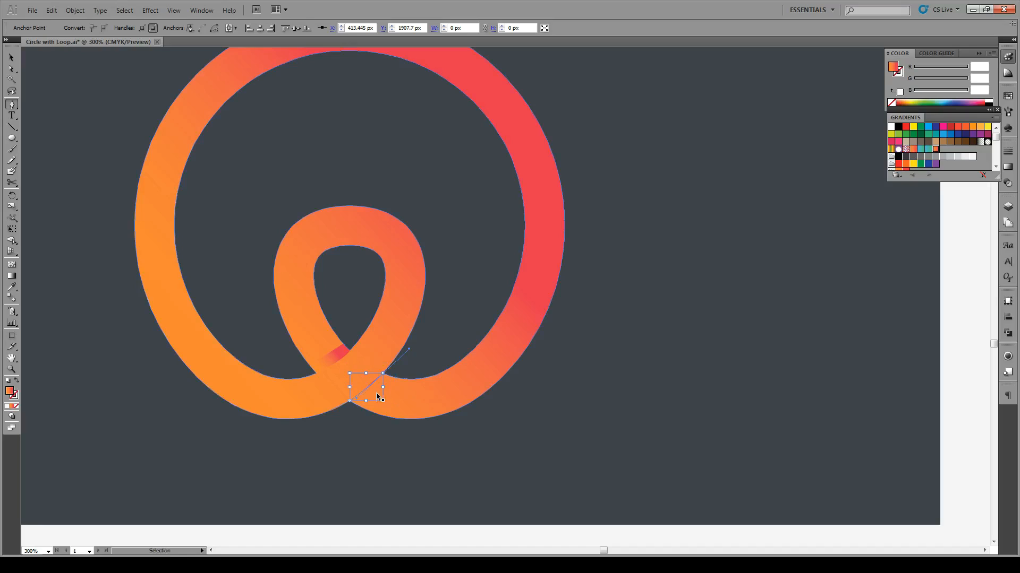
click(383, 374)
click(386, 377)
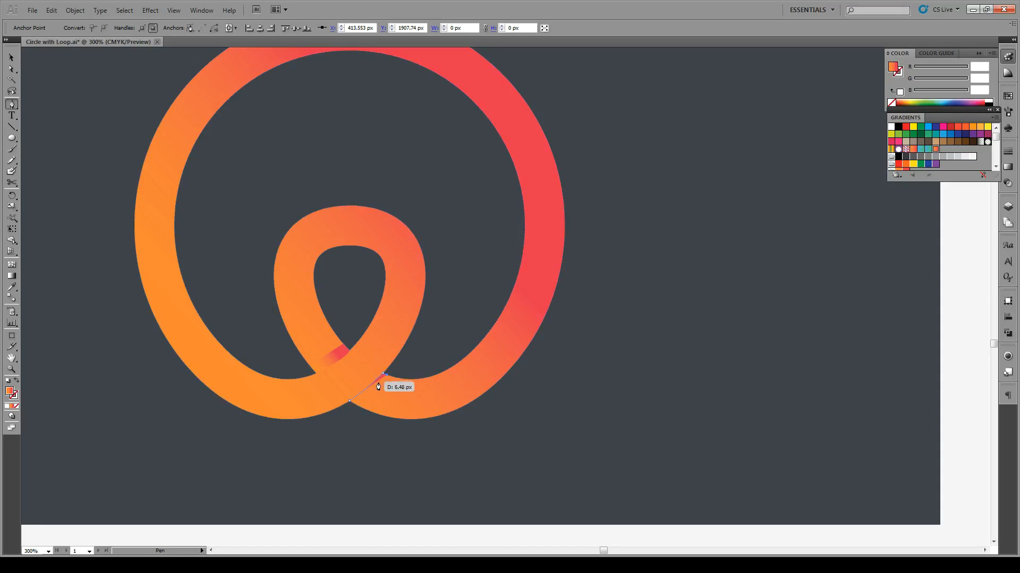
click(352, 405)
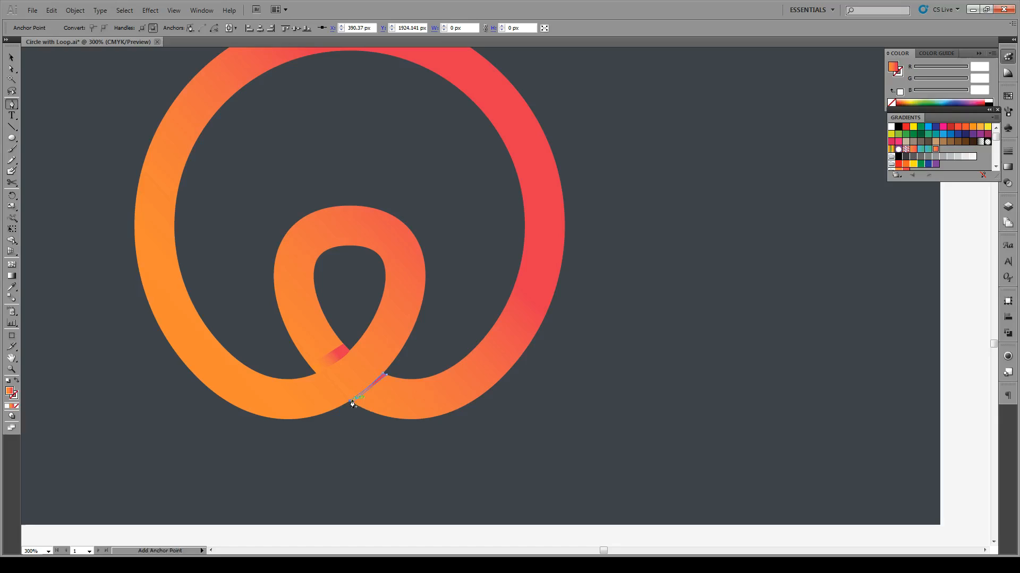
key(a)
click(361, 542)
Step: Give the left shadow shape a solid orange sampled from the adjacent band, darkened to C16430
click(336, 355)
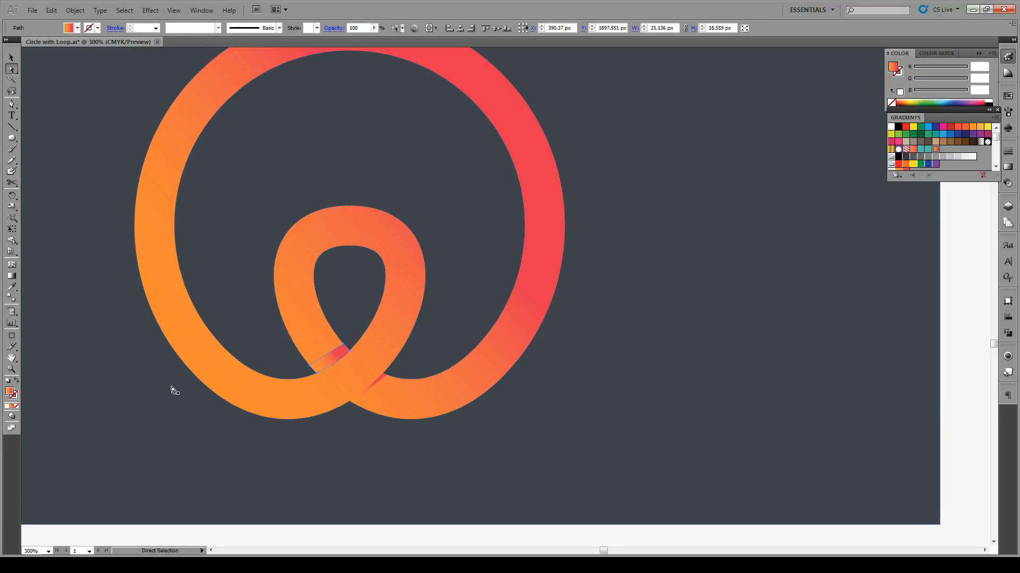
click(7, 407)
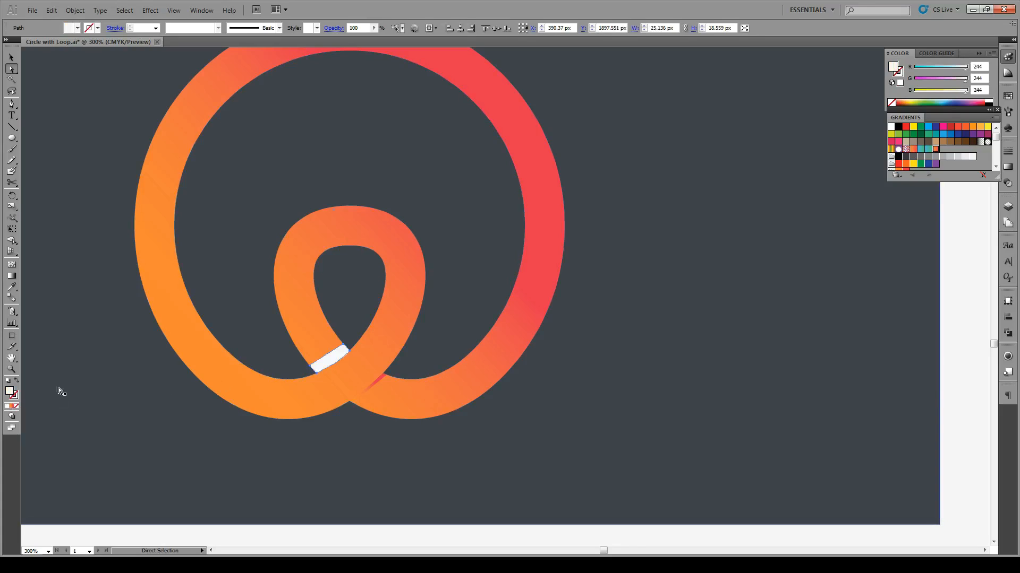
click(11, 287)
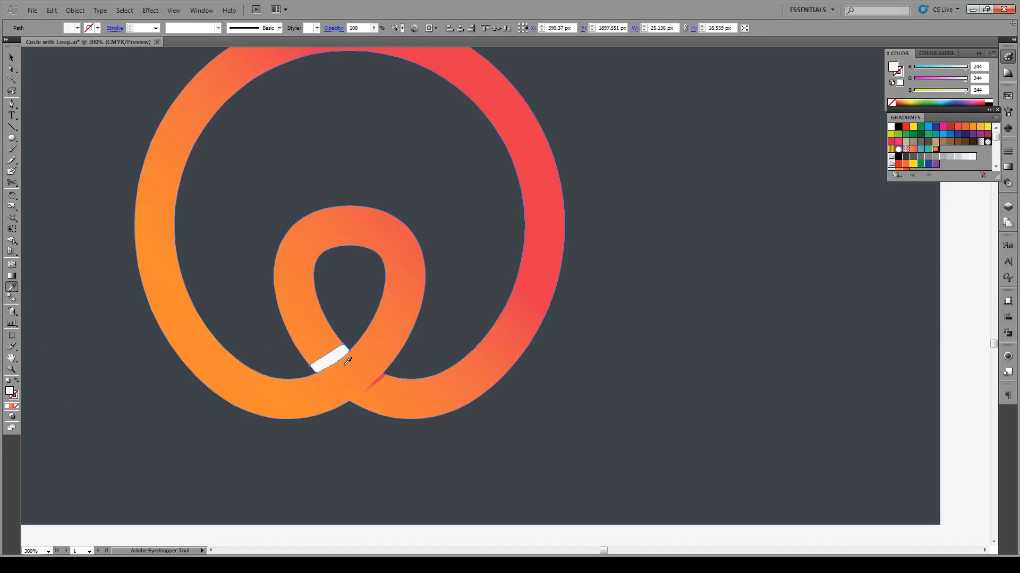
click(343, 359)
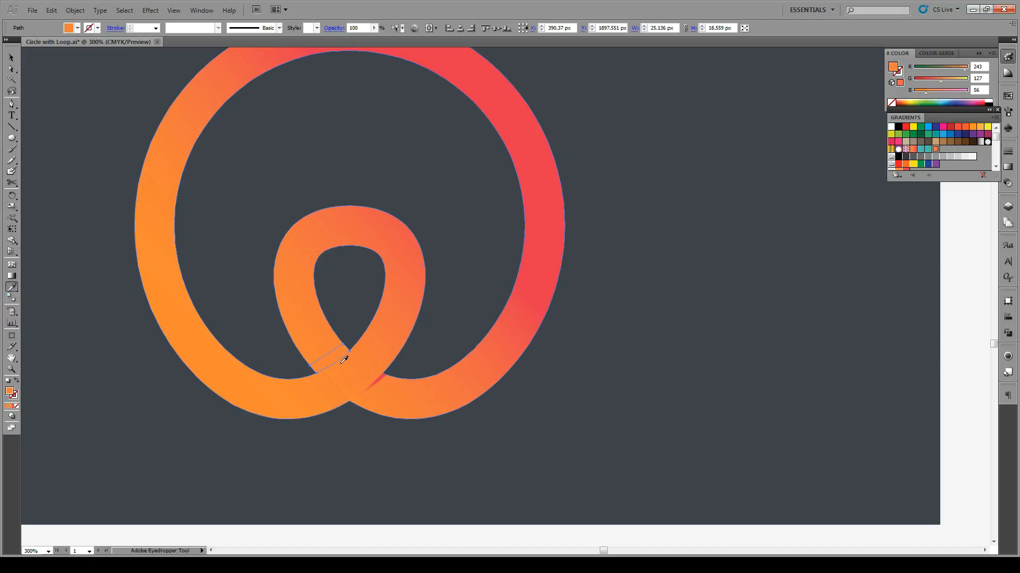
double_click(9, 392)
drag(481, 229, 477, 248)
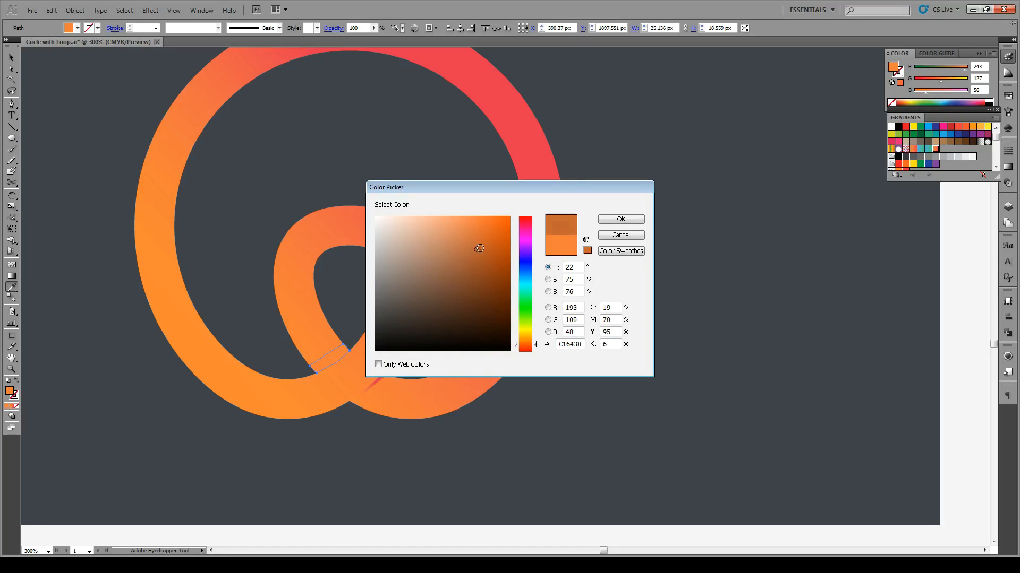
click(620, 219)
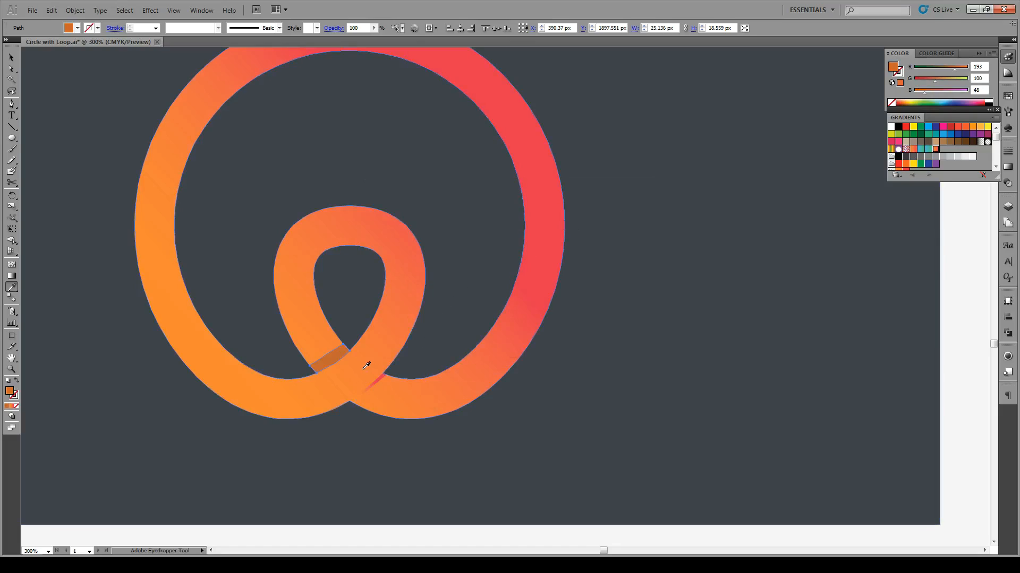
Step: Copy the left shadow shape's dark orange fill onto the thin sliver at the crossing's lower-right edge
key(v)
click(378, 384)
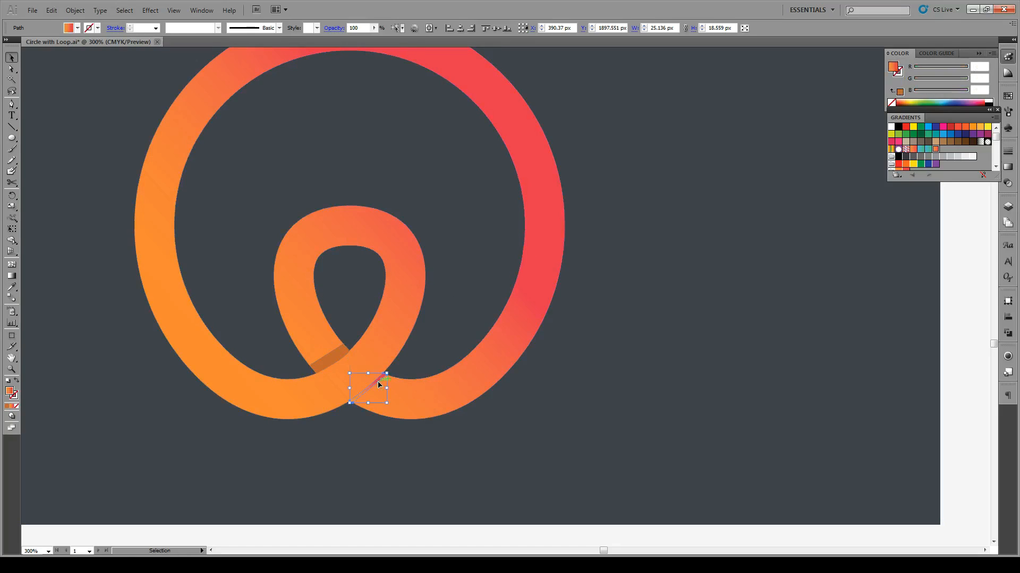
key(i)
click(331, 360)
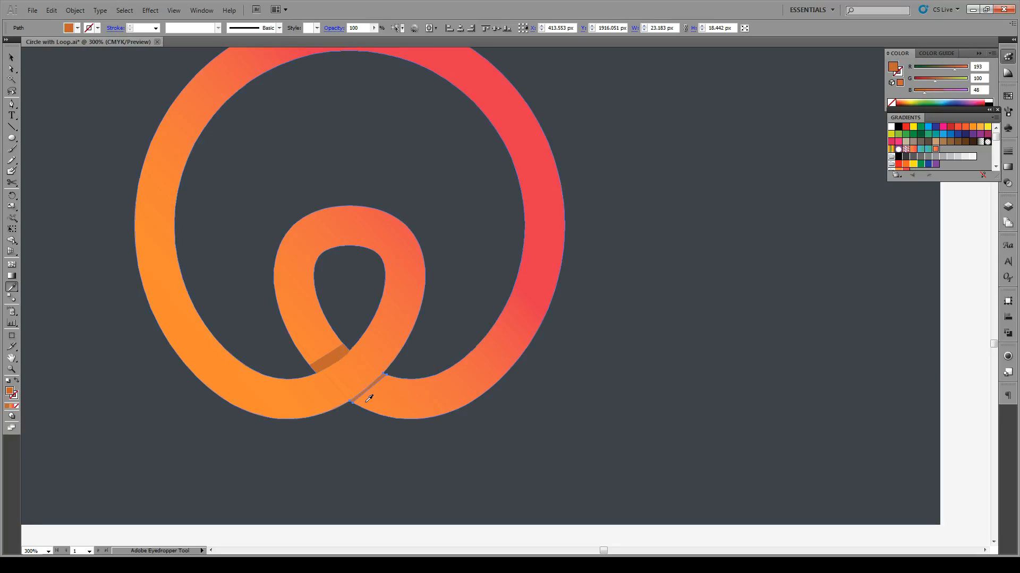
key(v)
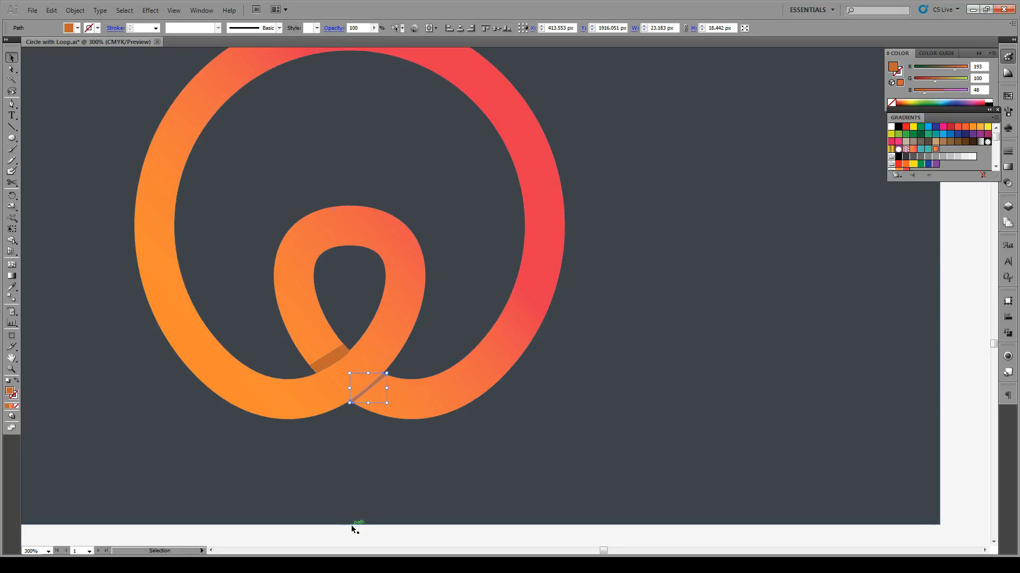
click(352, 529)
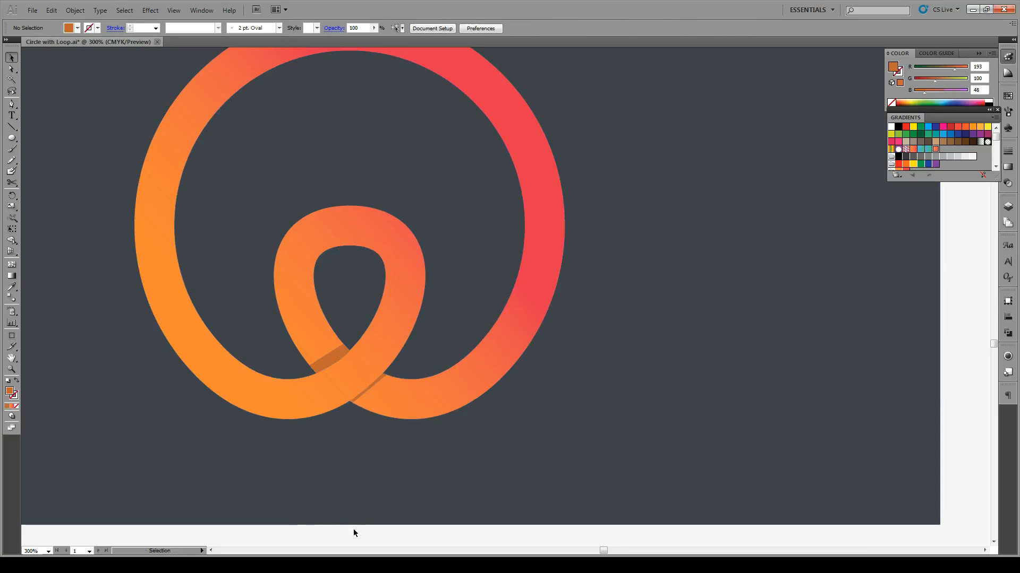
Step: Darken the left shadow shape's fill further to RGB 175, 91, 49 and deselect it
click(336, 357)
double_click(10, 393)
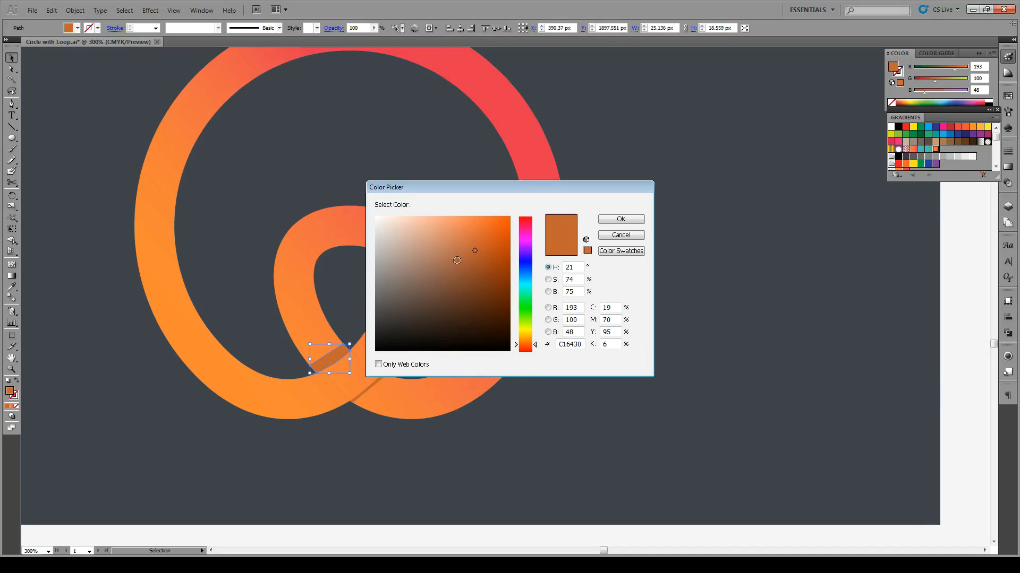
click(473, 258)
click(620, 219)
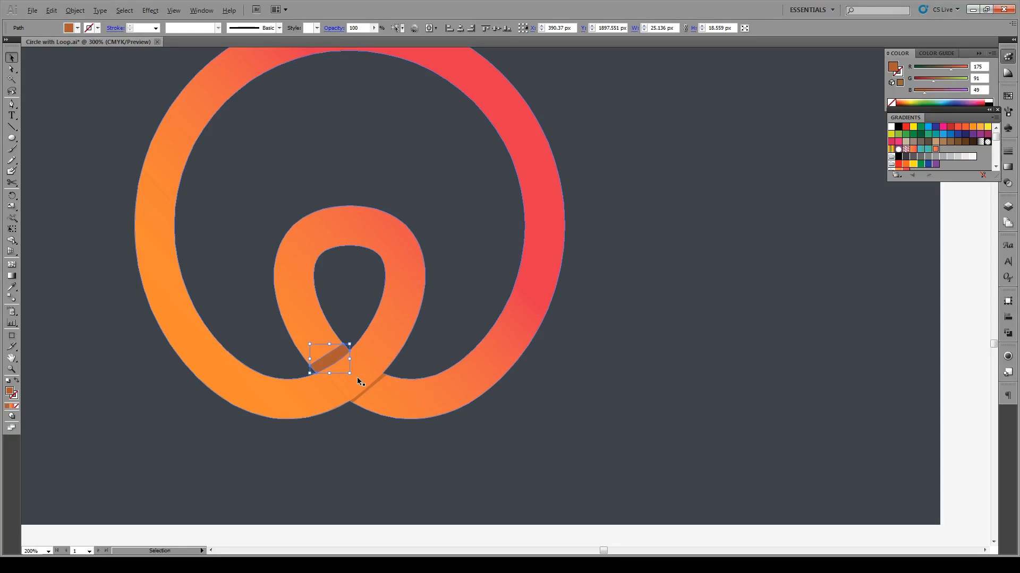
scroll(357, 378, down, 2)
click(363, 496)
scroll(365, 468, down, 2)
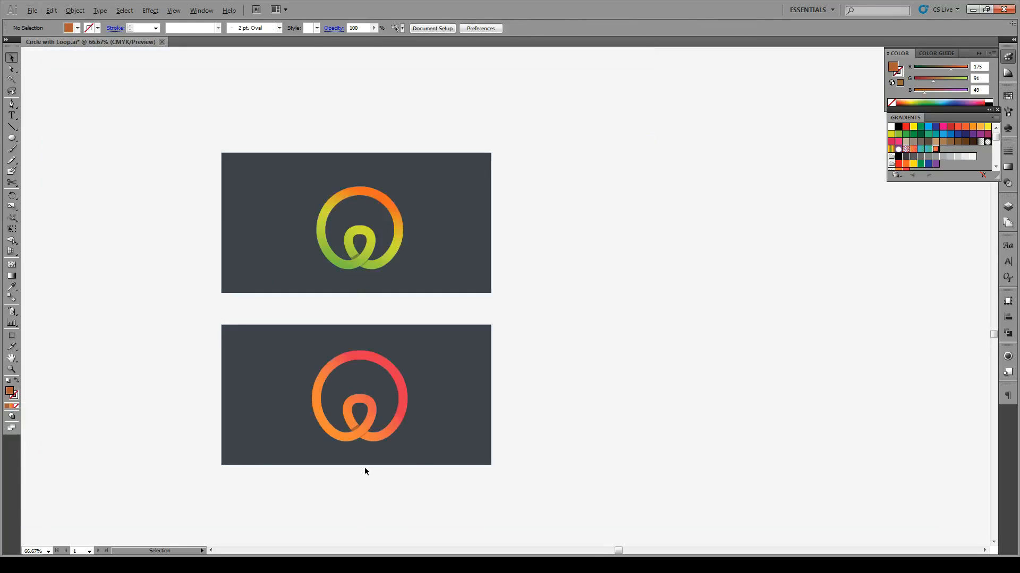